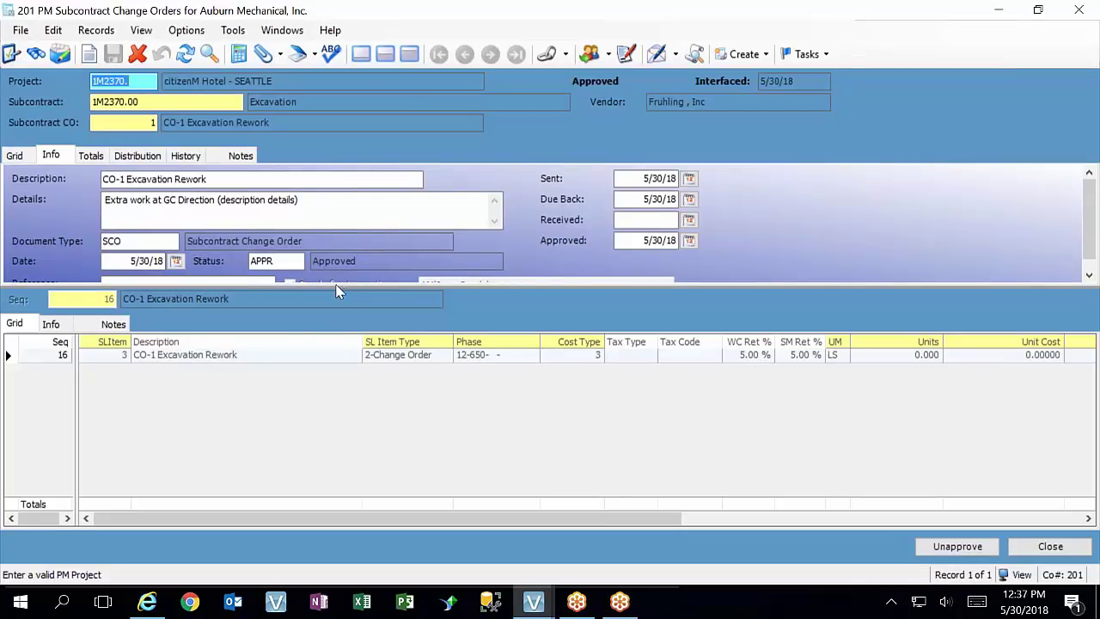
Enlarge the header pane to show all info fields, and start the next-numbered subcontract change order on subcontract 1M2370.00
drag(330, 285, 330, 373)
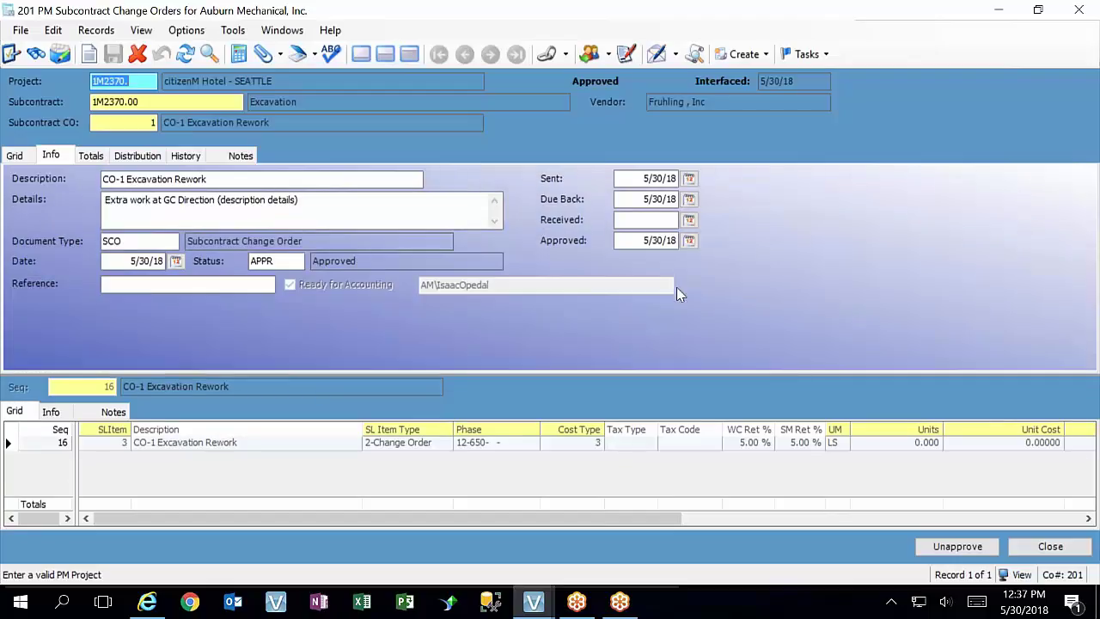
drag(483, 375, 487, 304)
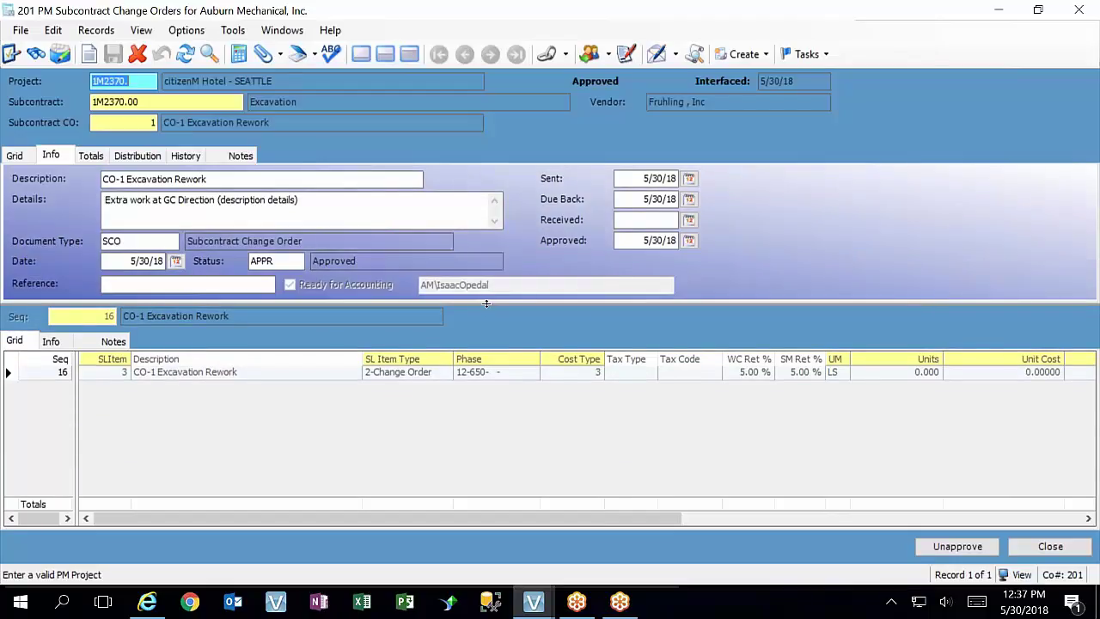
click(142, 122)
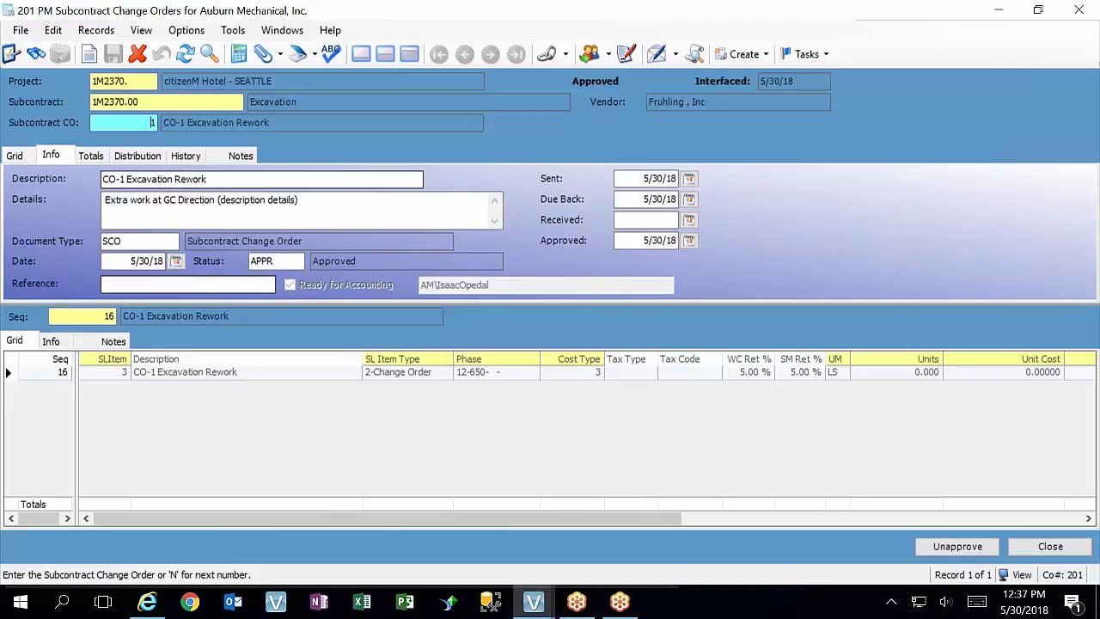
text(N)
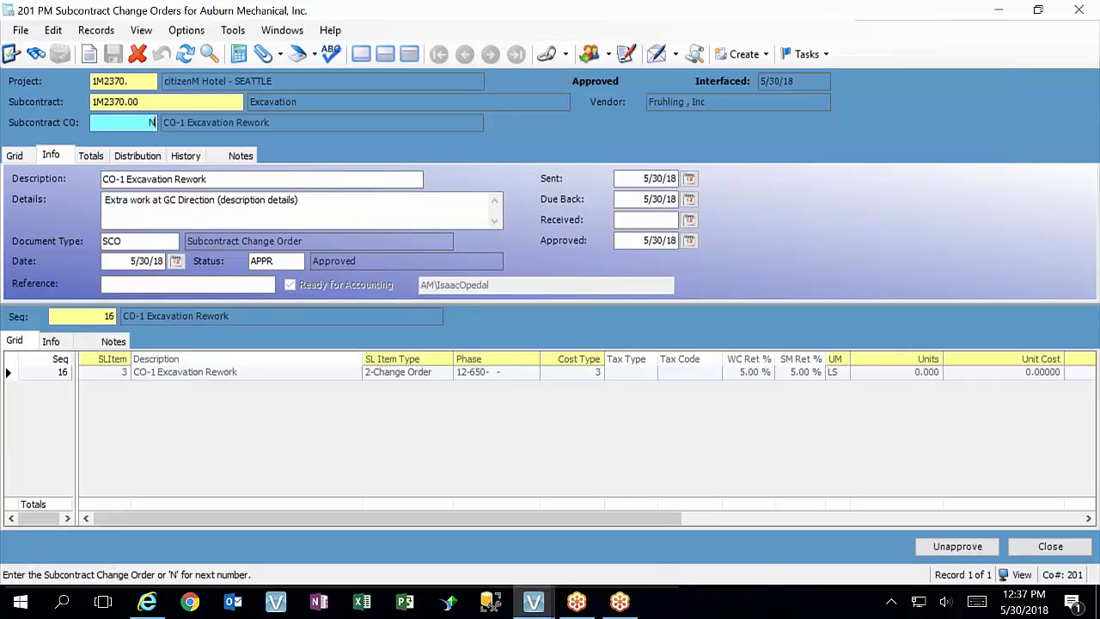
key(Tab)
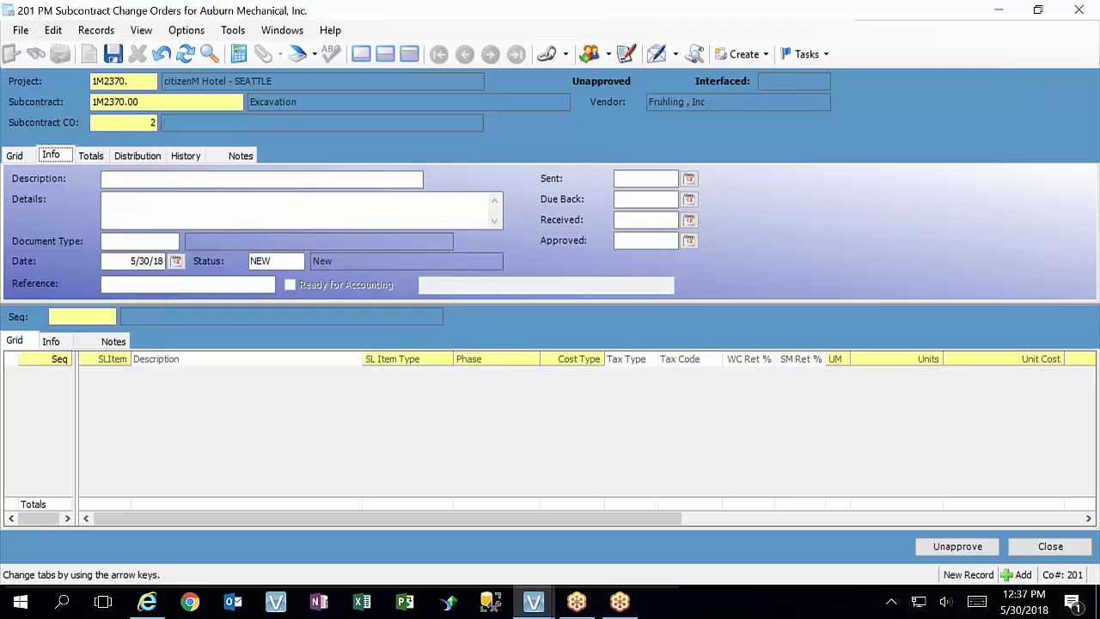
key(Tab)
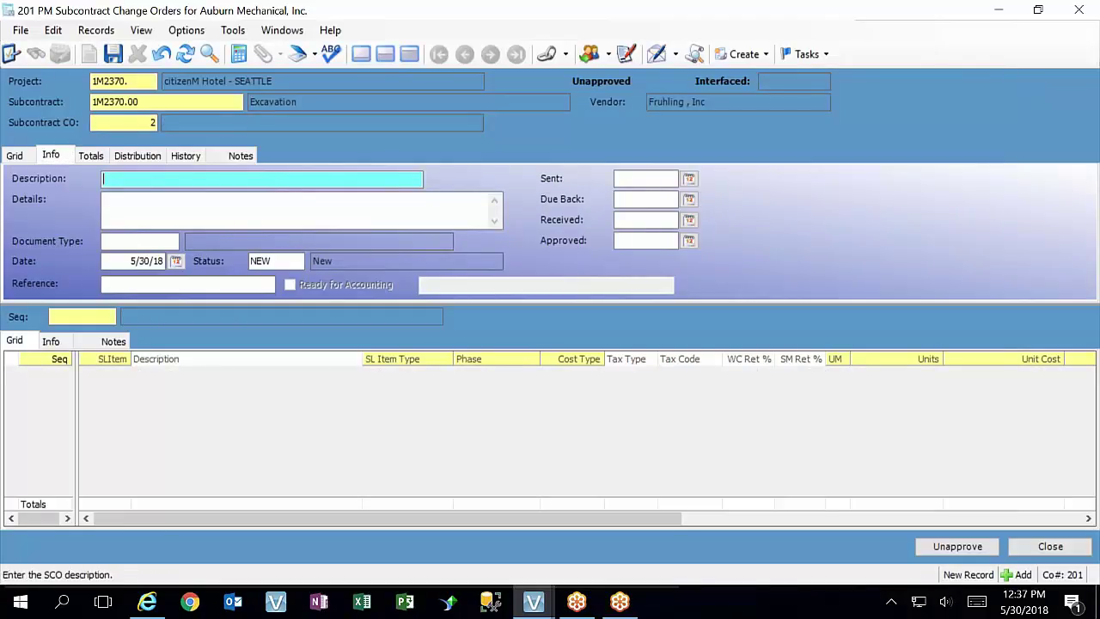
Set the new change order's description to "CO #2" and its document type to SCO, Subcontract Change Order
text(CO)
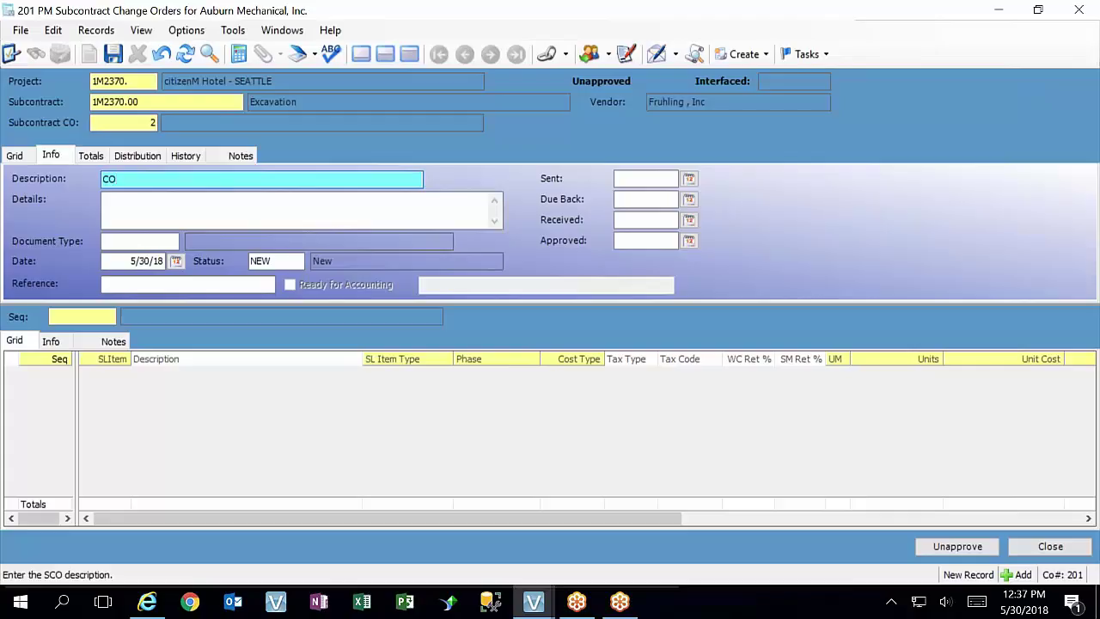
text( #2)
key(Tab)
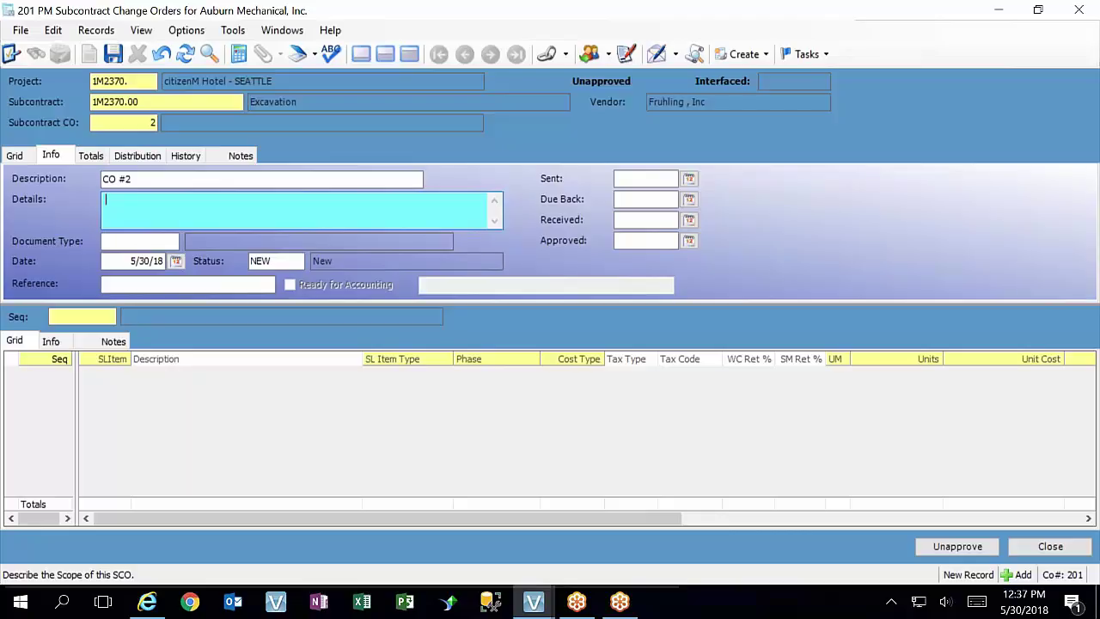
key(Tab)
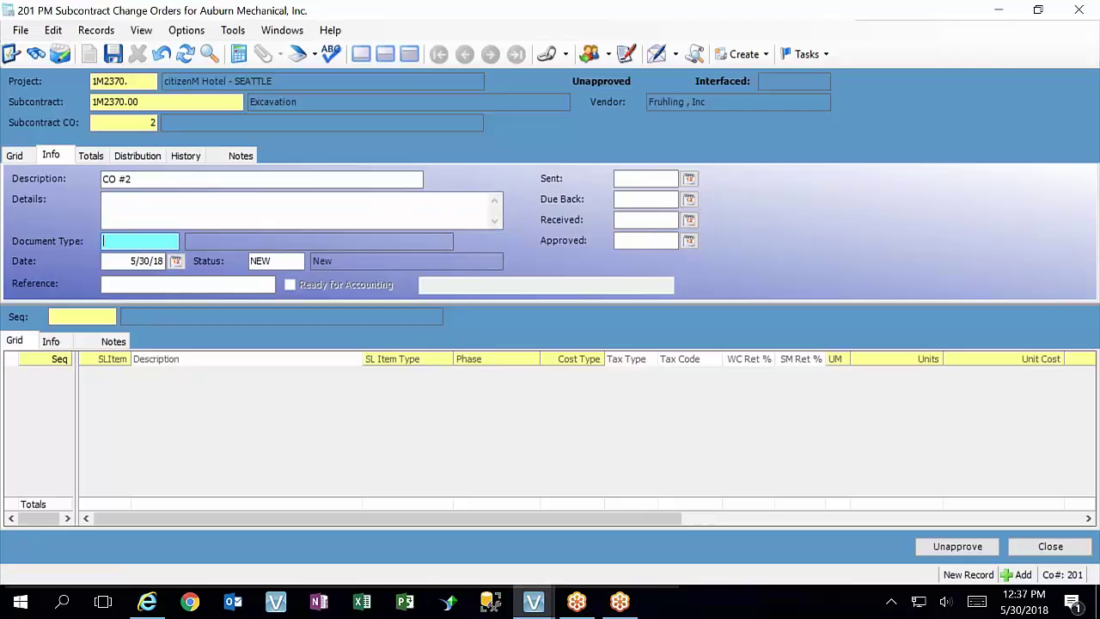
key(F4)
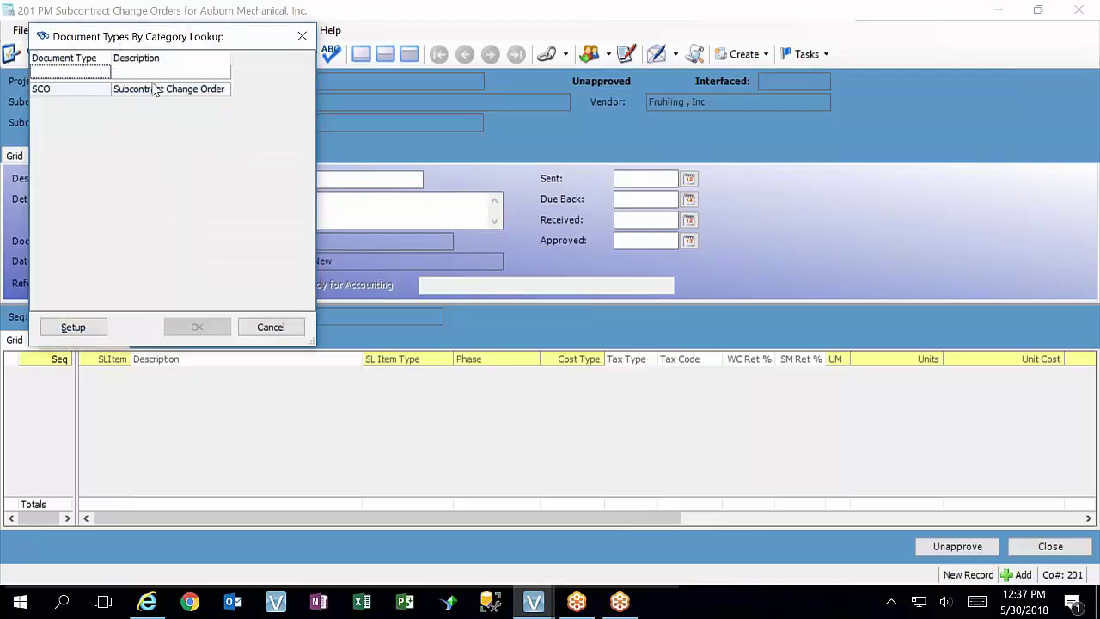
double_click(172, 97)
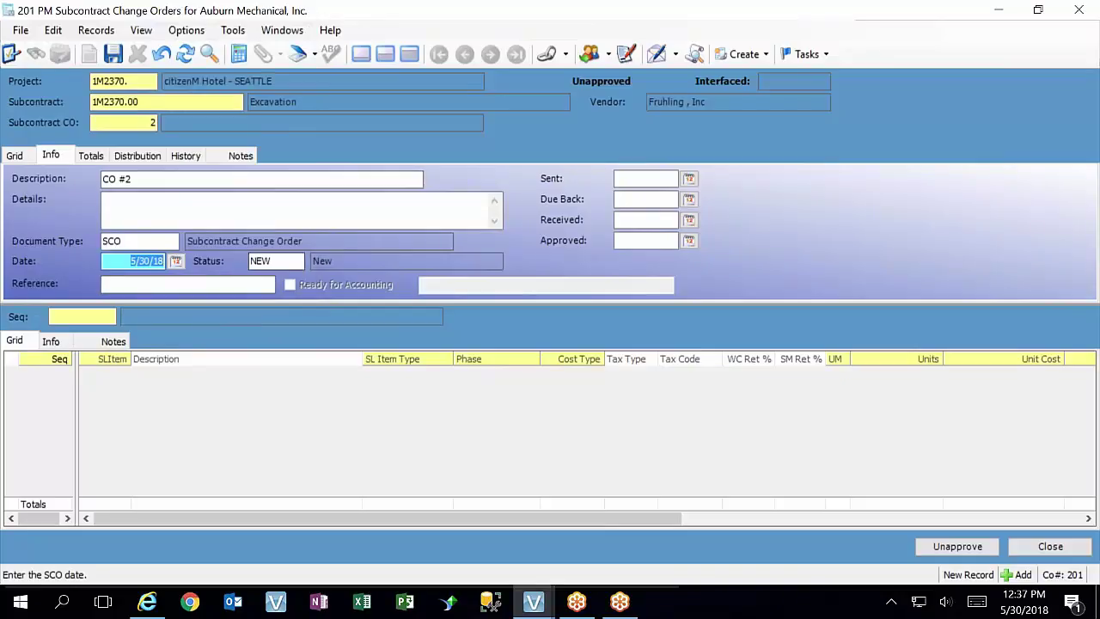
Leave the remaining header fields at their defaults and add the next sequence line for existing subcontract item 1
key(Tab)
key(Tab)
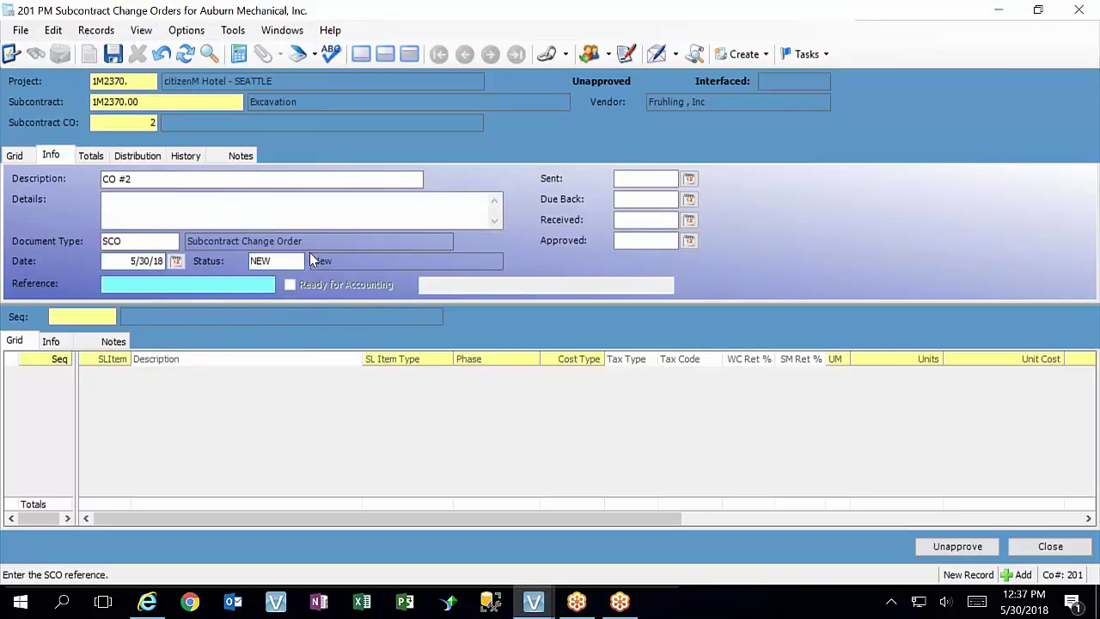
key(Tab)
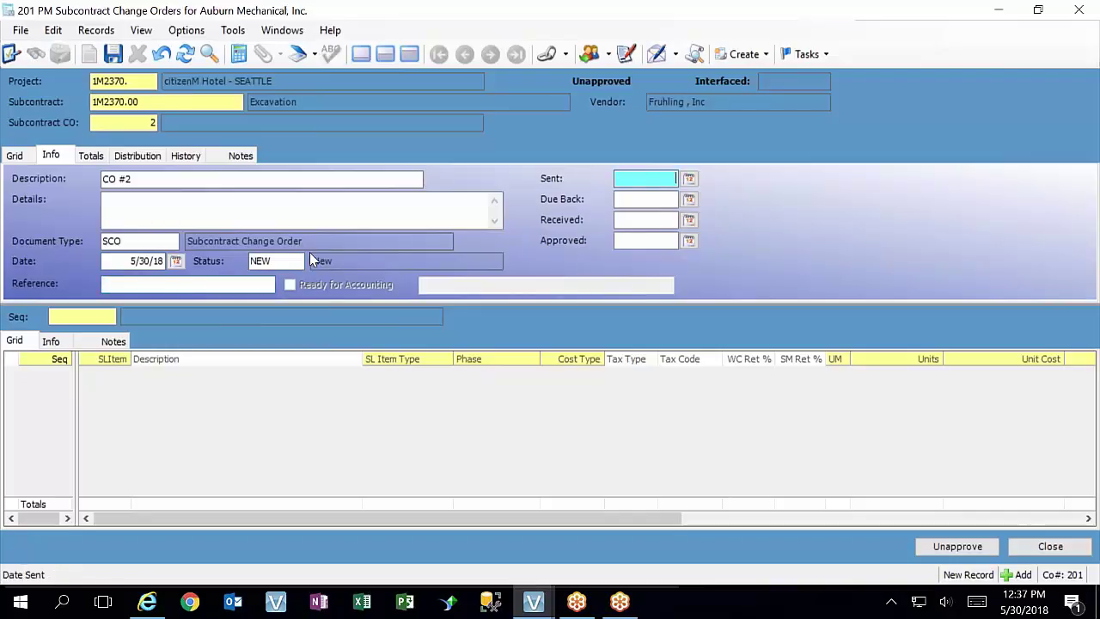
key(Tab)
key(Tab)
key(Tab)
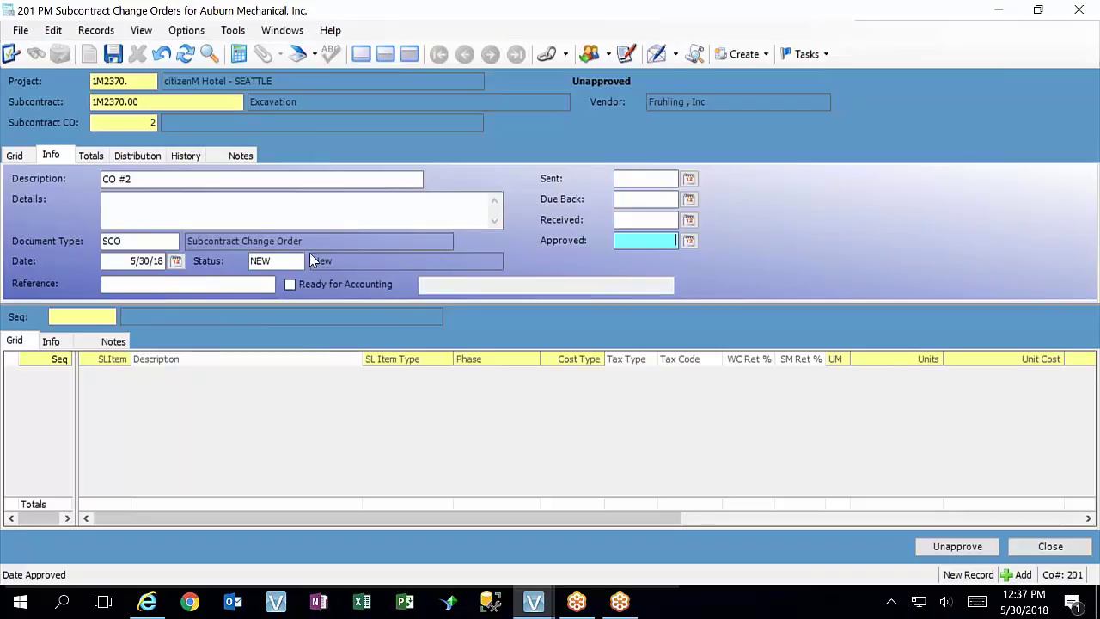
key(Tab)
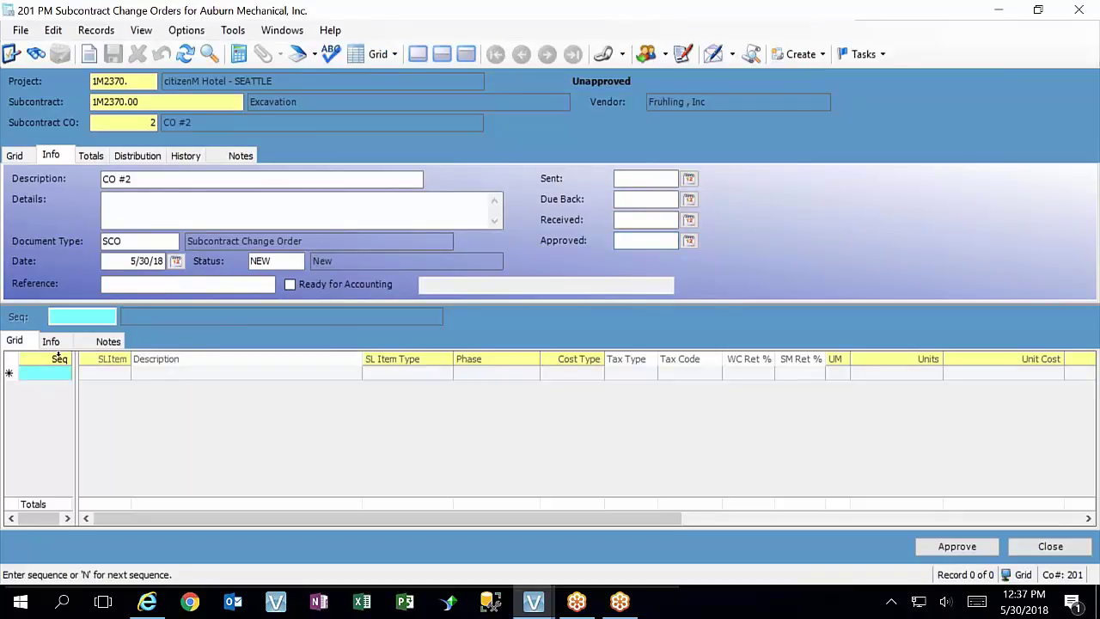
click(261, 372)
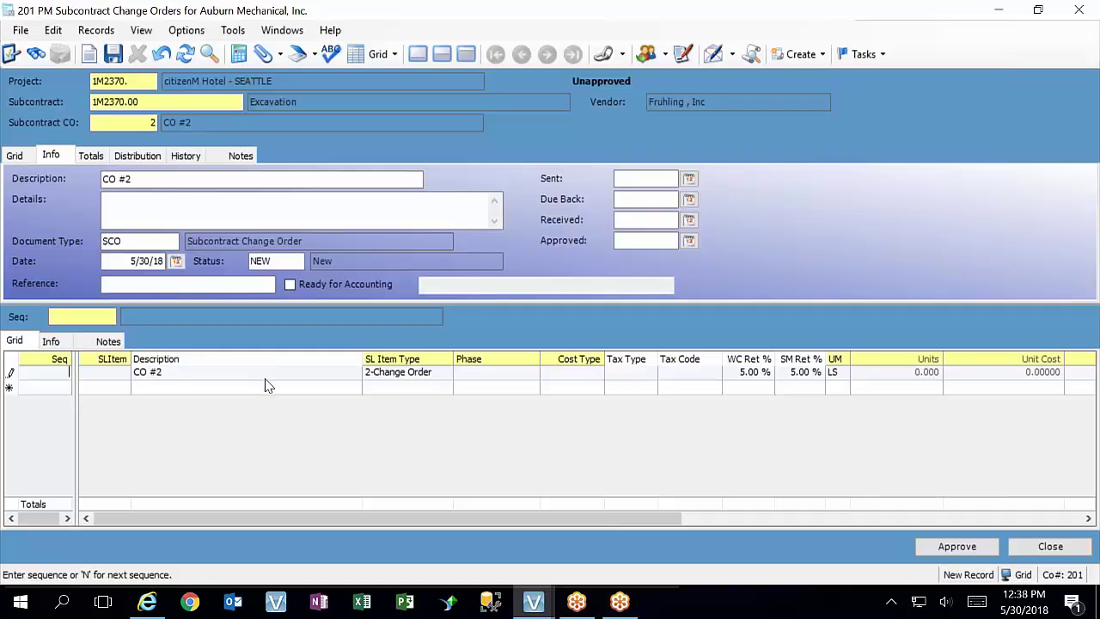
text(N)
key(Tab)
text(1)
key(Tab)
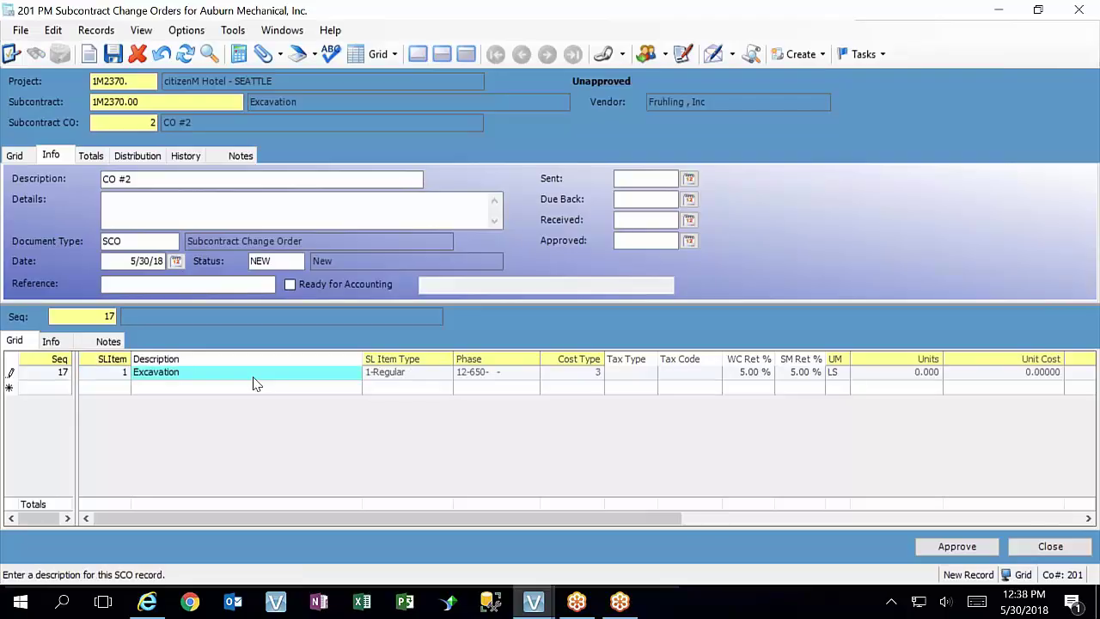
Display the subcontract totals for the change order and set the Excavation line's amount to 5,000
drag(359, 360, 295, 359)
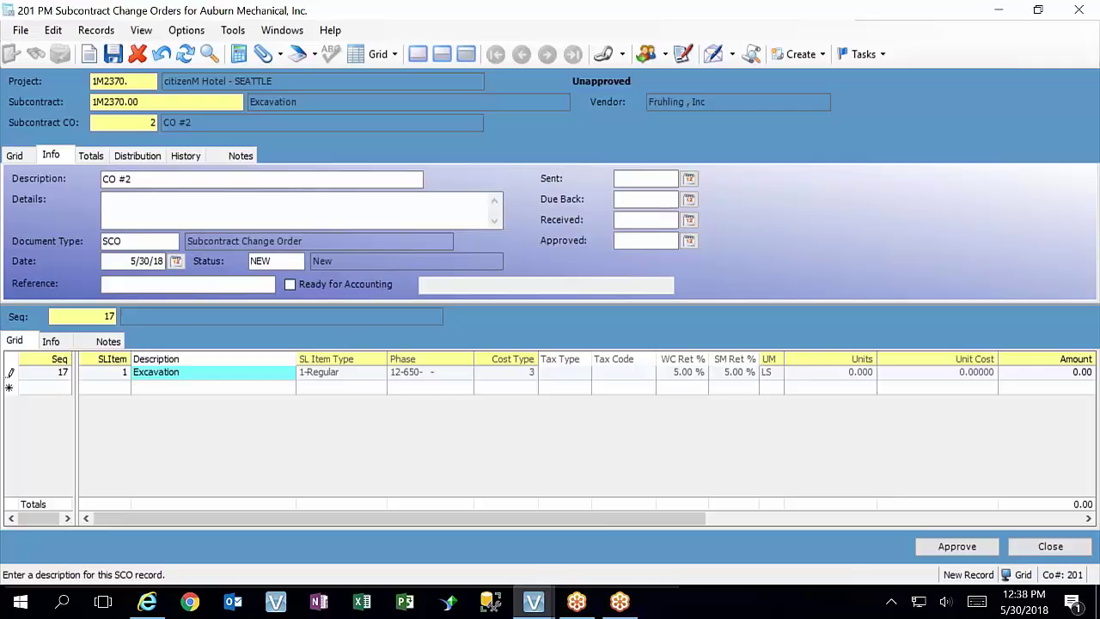
drag(583, 516, 791, 558)
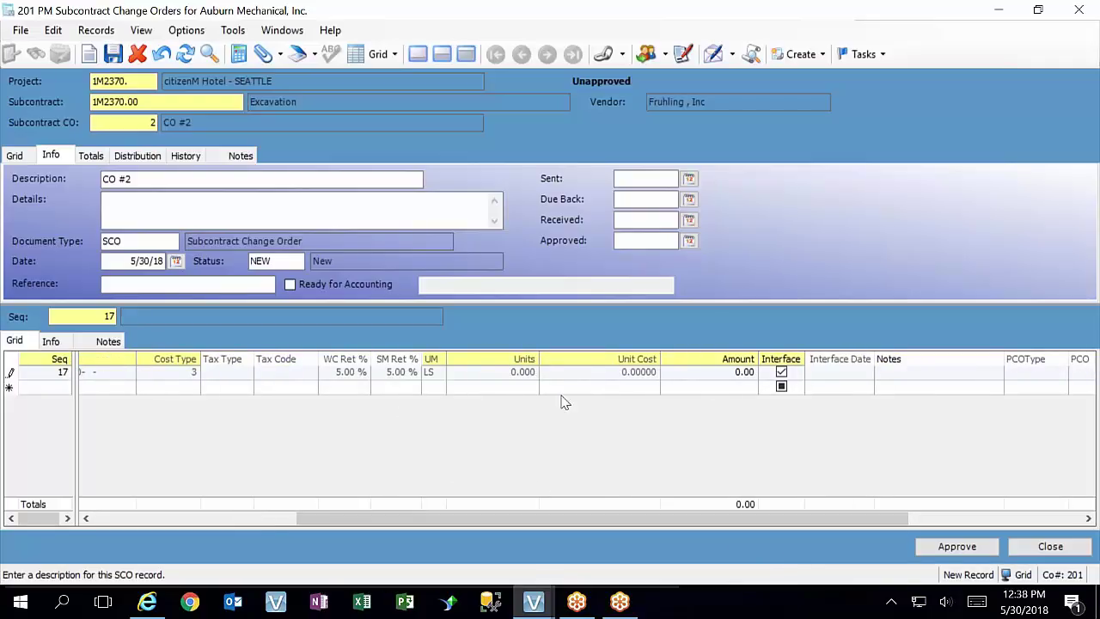
click(720, 373)
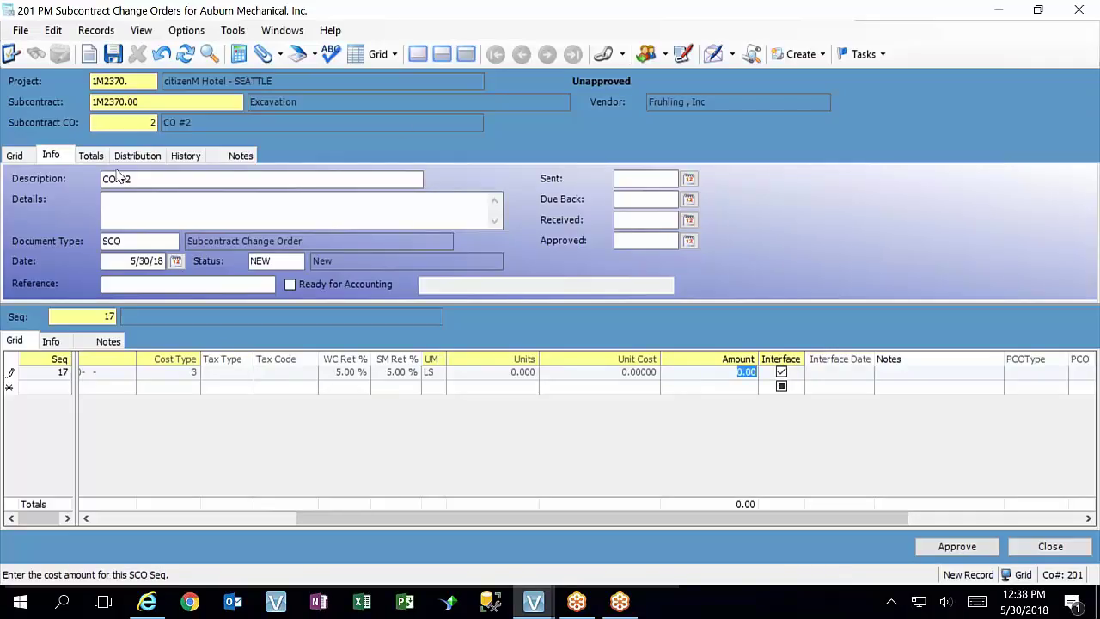
click(91, 158)
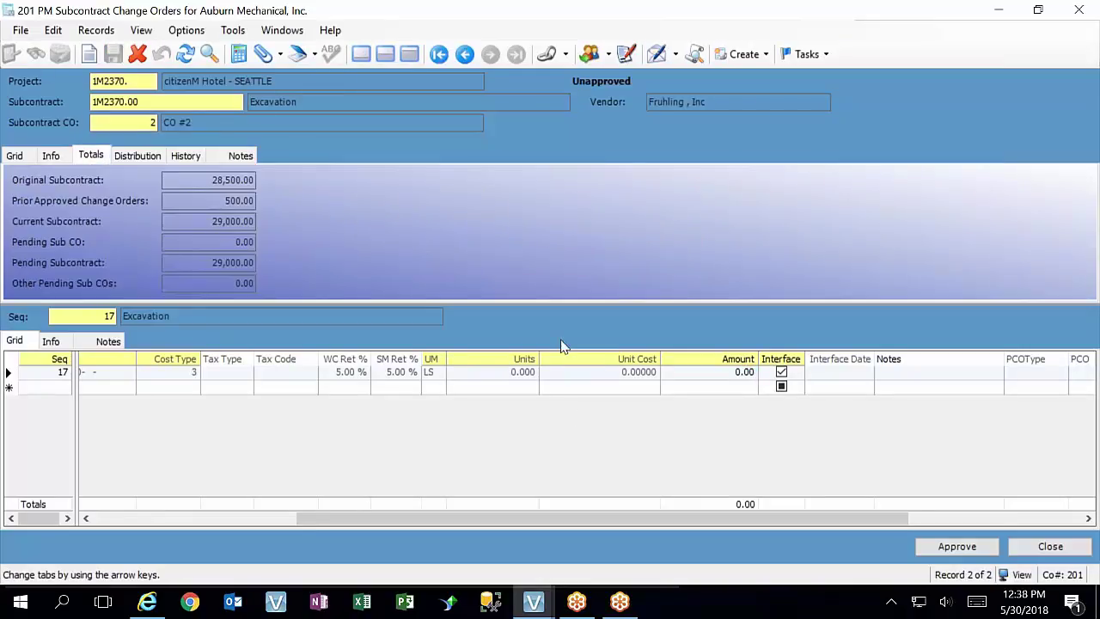
click(716, 379)
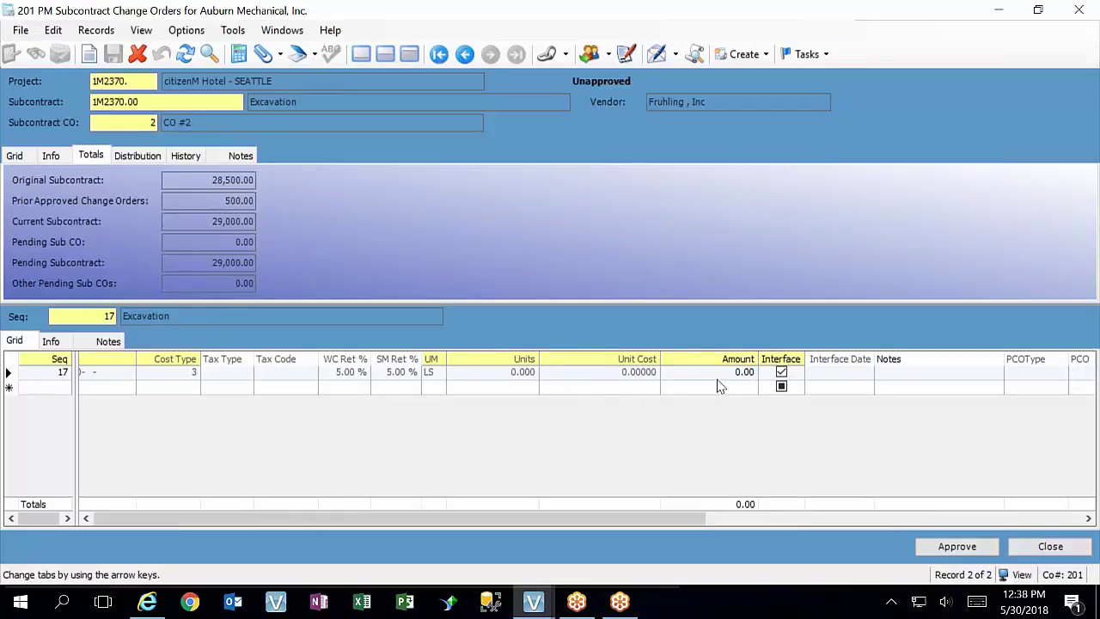
drag(662, 526, 843, 521)
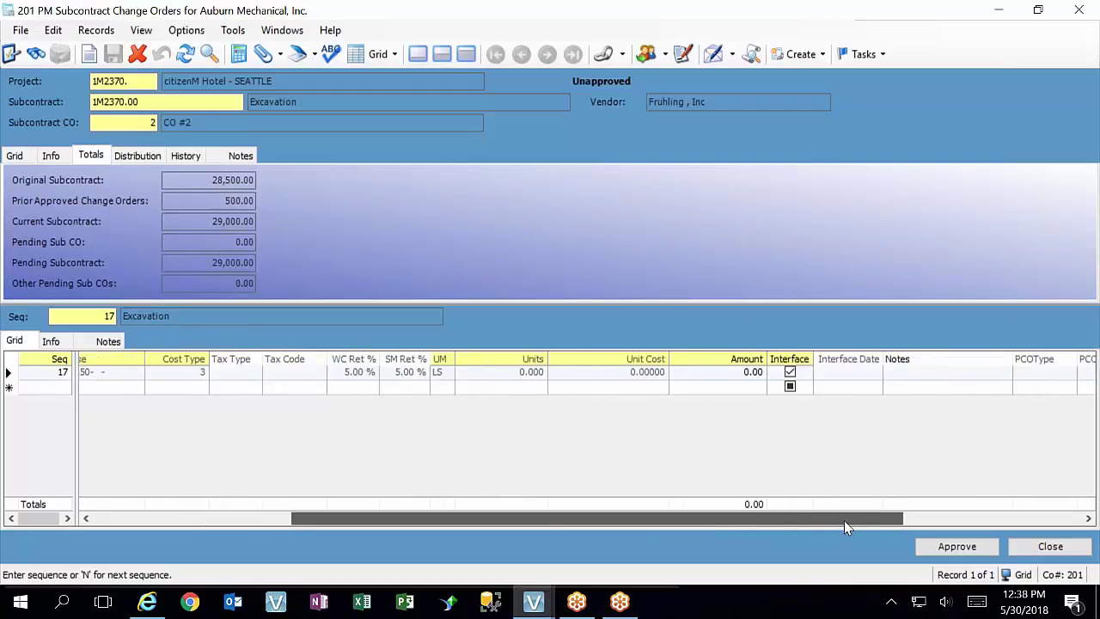
click(749, 378)
click(747, 376)
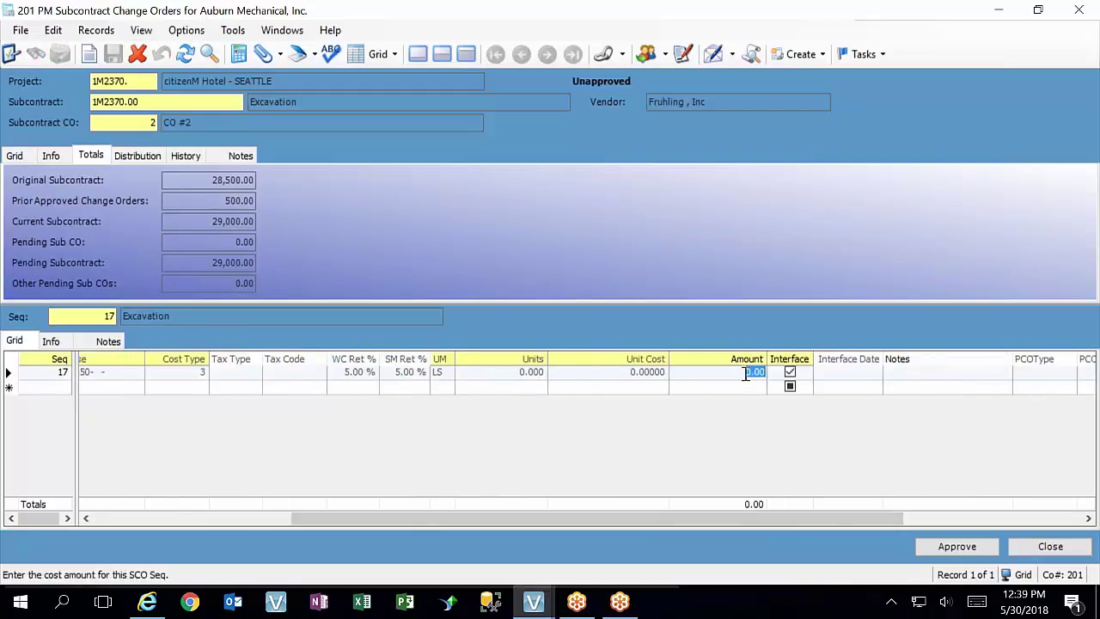
text(5000)
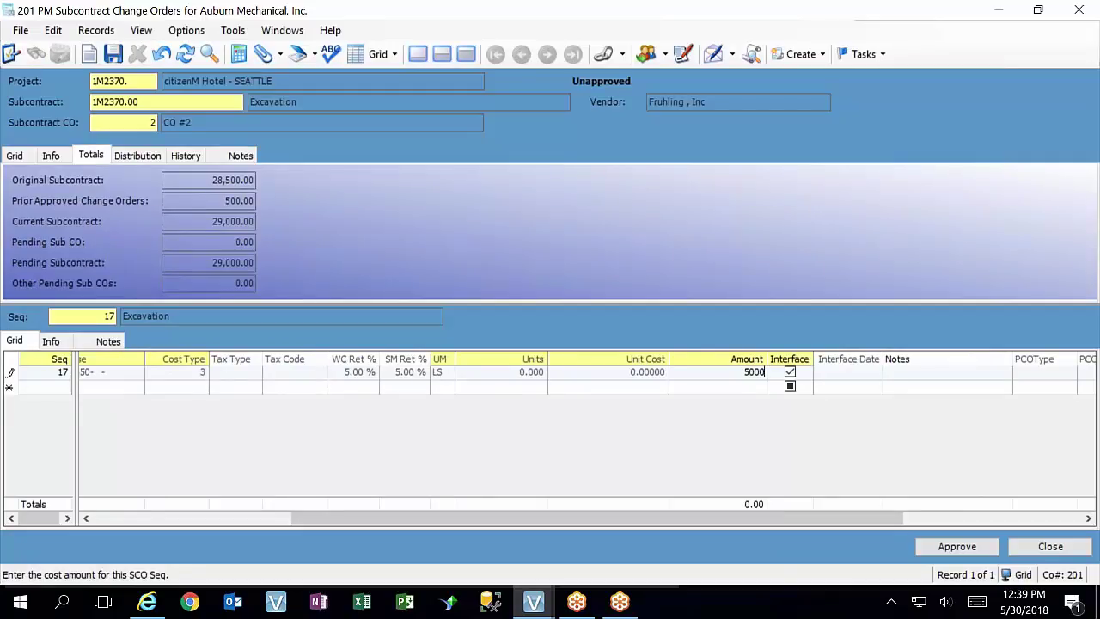
key(Tab)
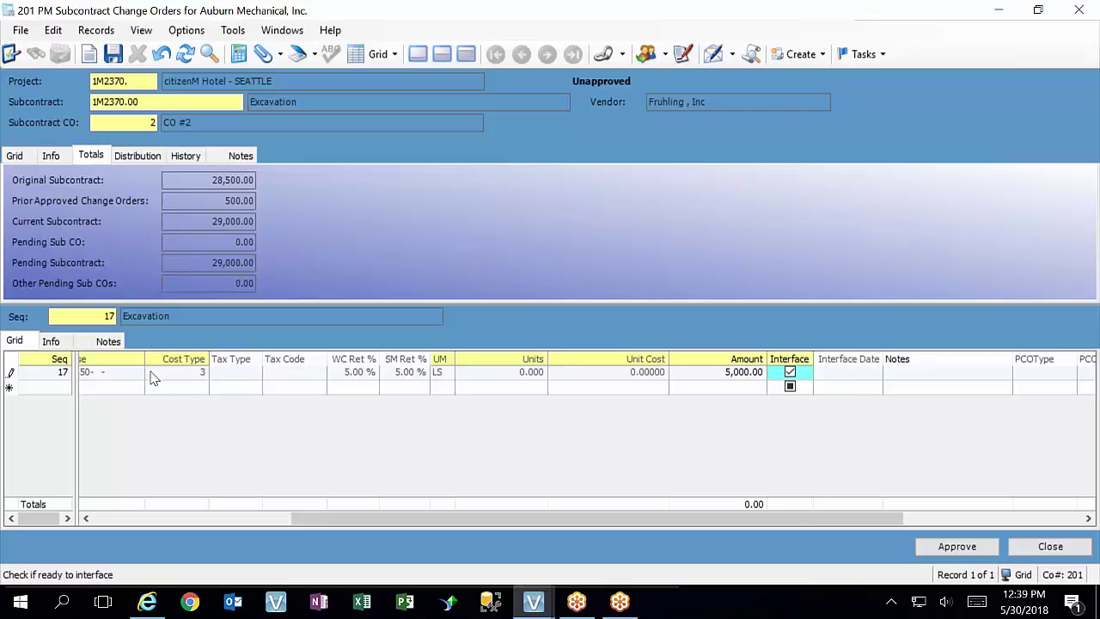
Look up the subcontract items available for the Excavation line's SL item, keeping the current selection
drag(352, 510, 157, 560)
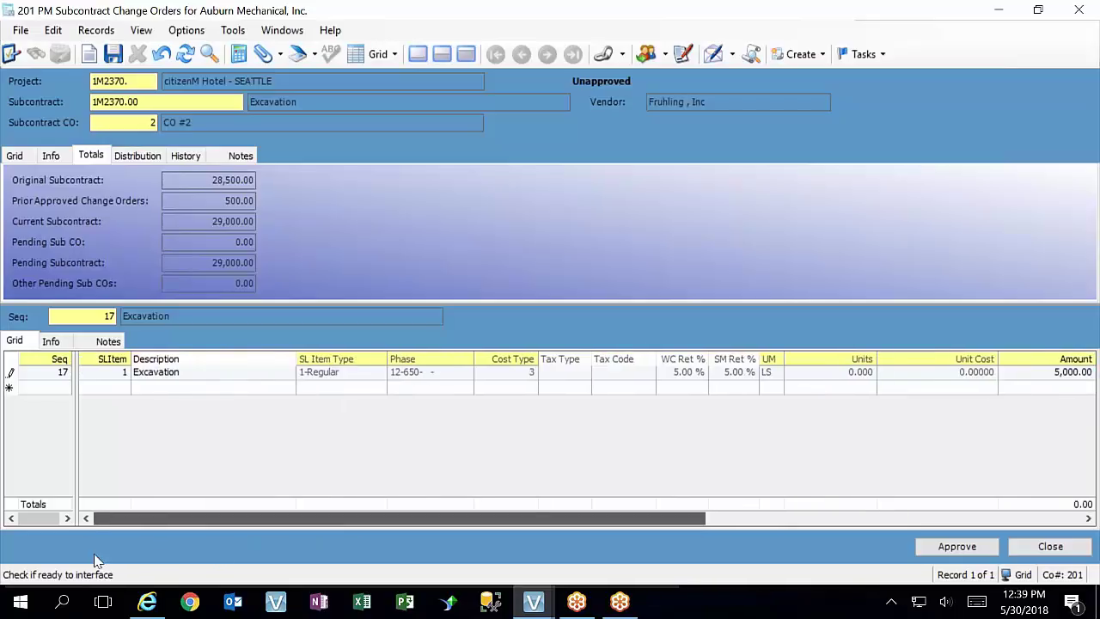
click(120, 375)
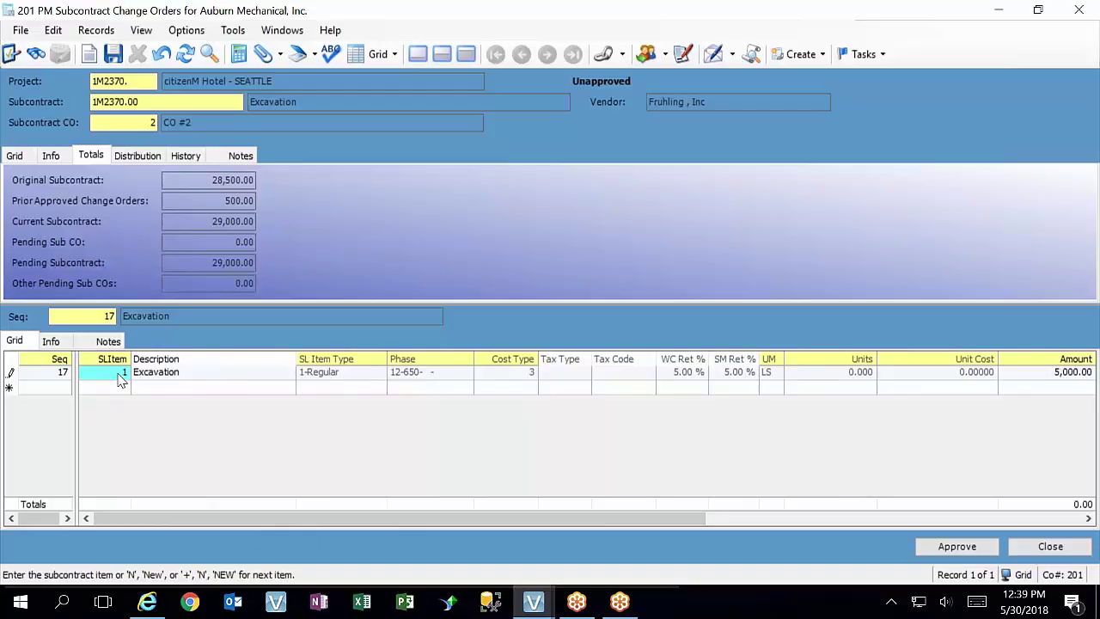
key(F4)
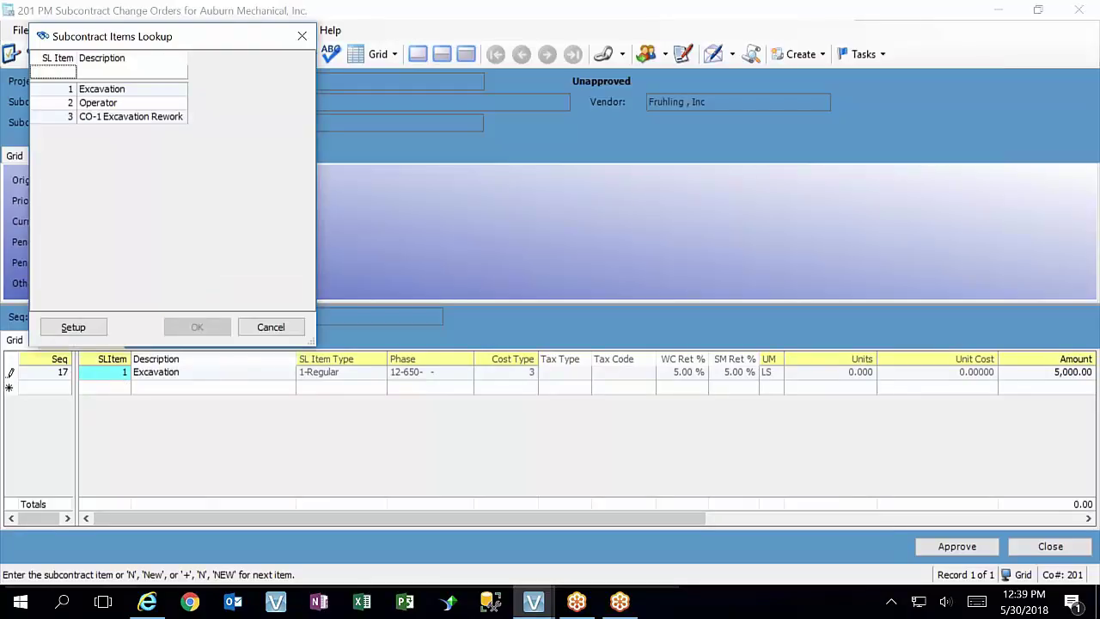
click(270, 328)
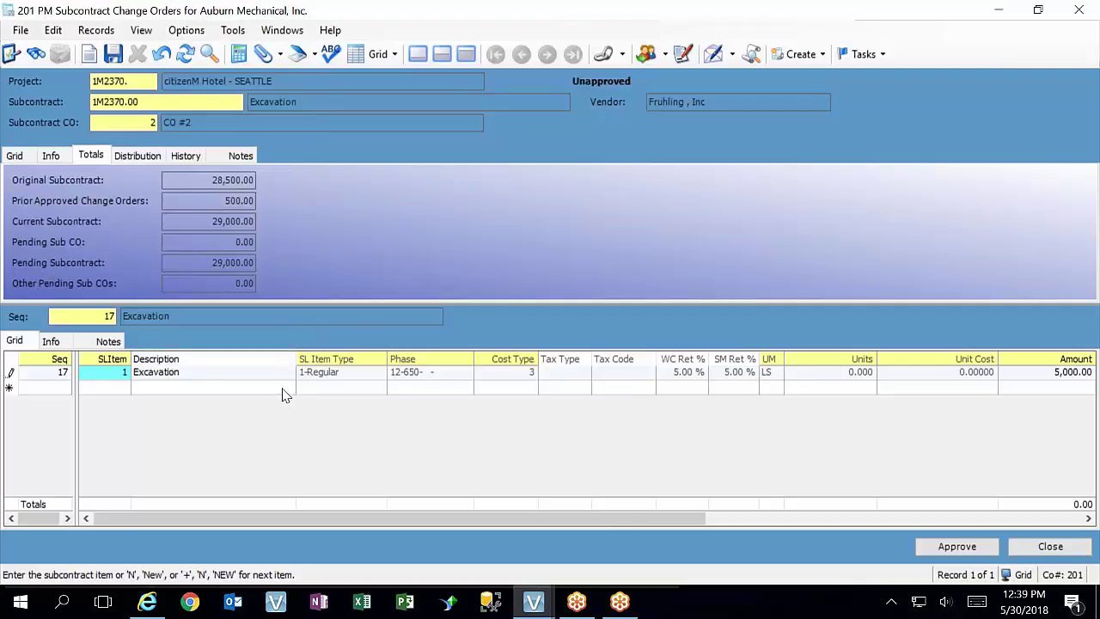
Review the remaining columns of the Excavation line and save the record
drag(649, 521, 691, 527)
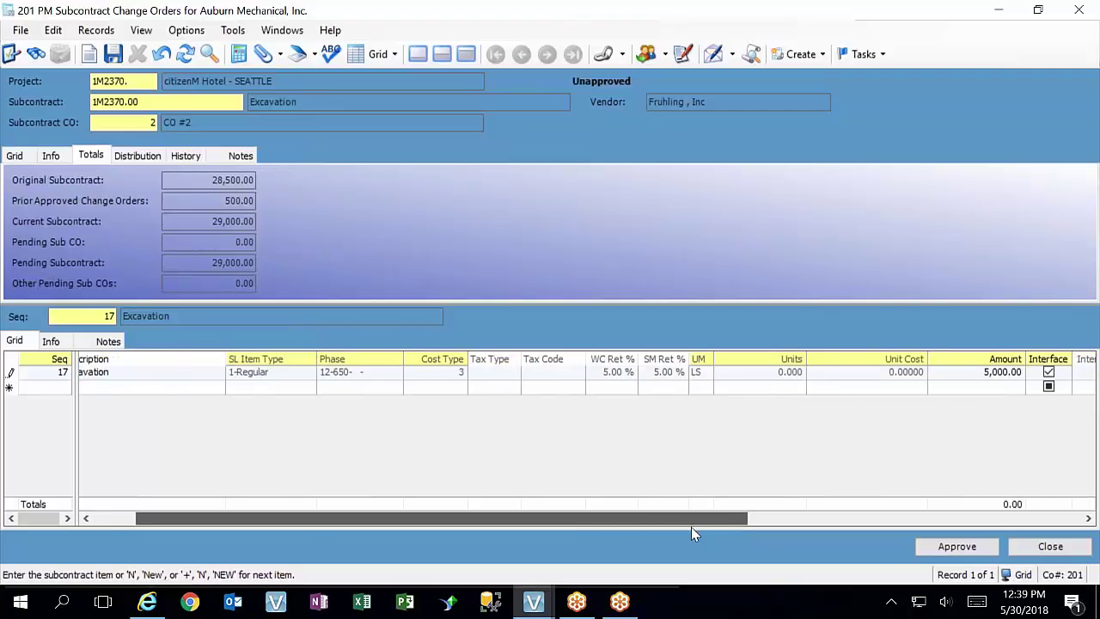
drag(691, 527, 970, 521)
click(113, 53)
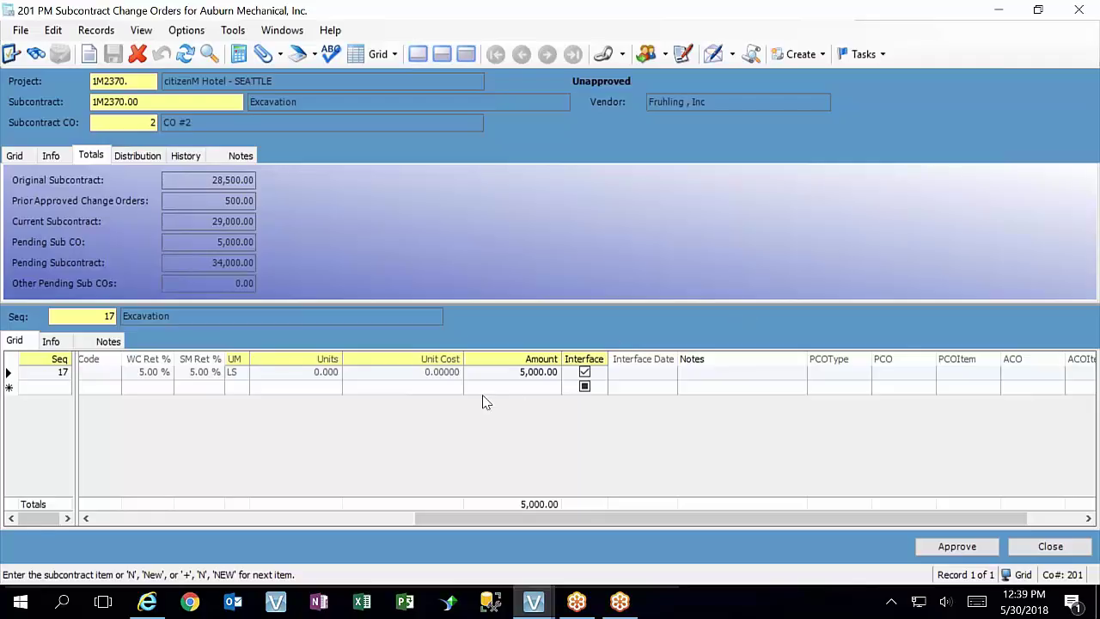
Look up the change order's existing sequences from the Excavation line's Seq field, keeping the current sequence
drag(626, 516, 654, 525)
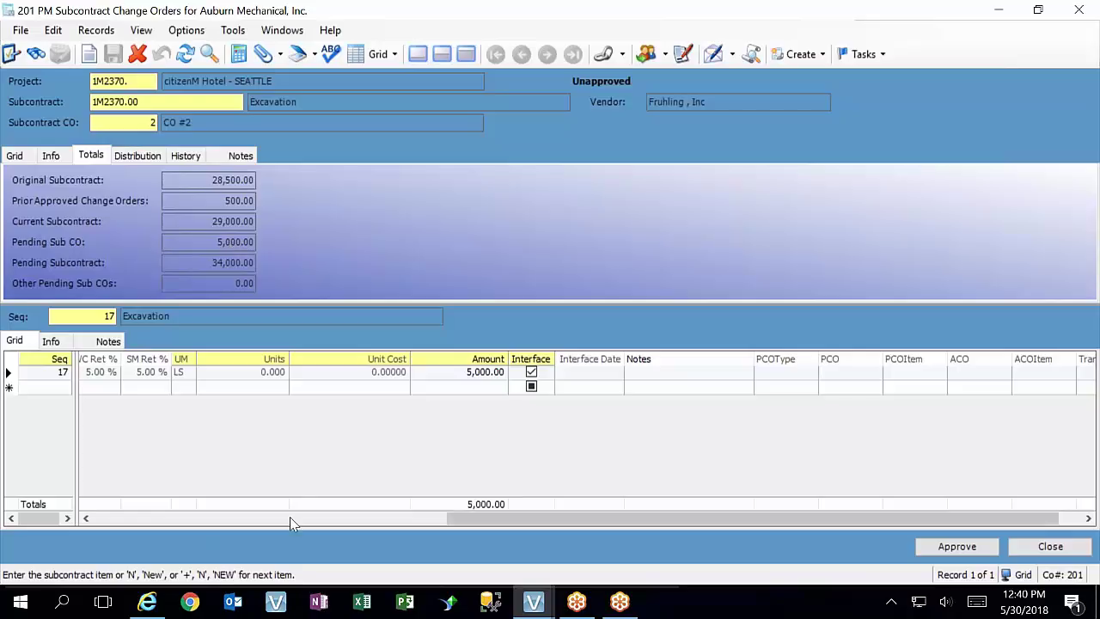
click(52, 379)
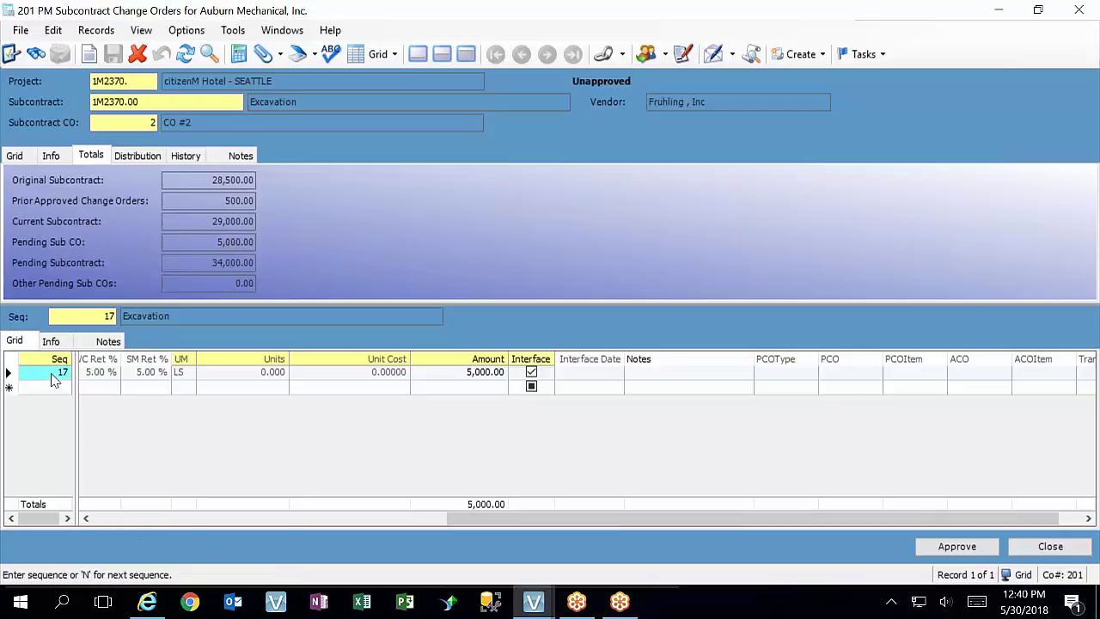
click(52, 374)
key(F4)
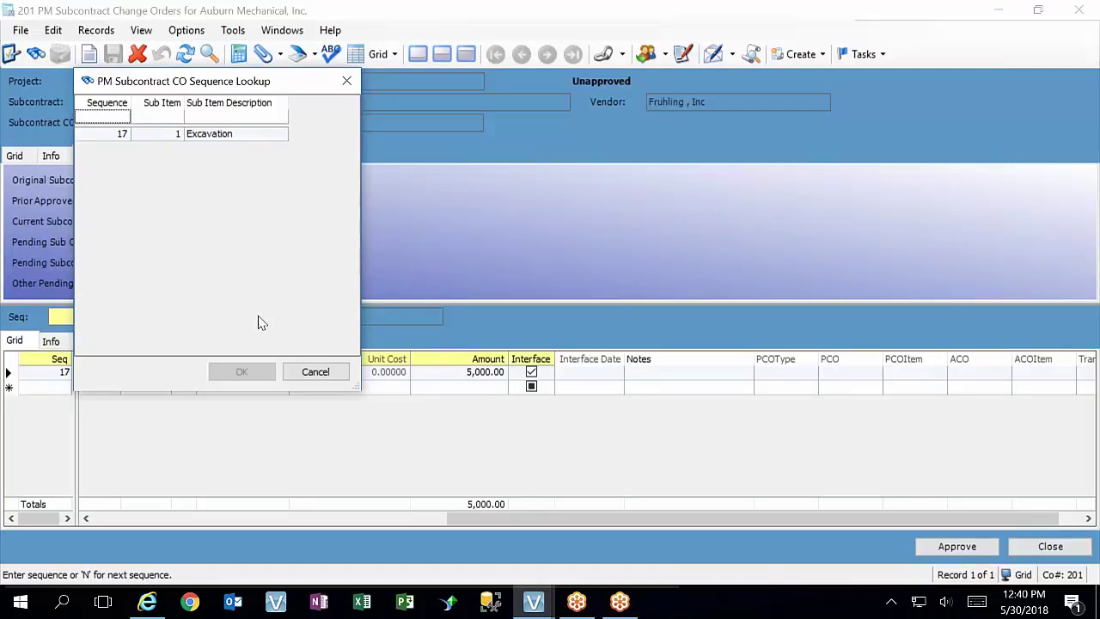
click(313, 375)
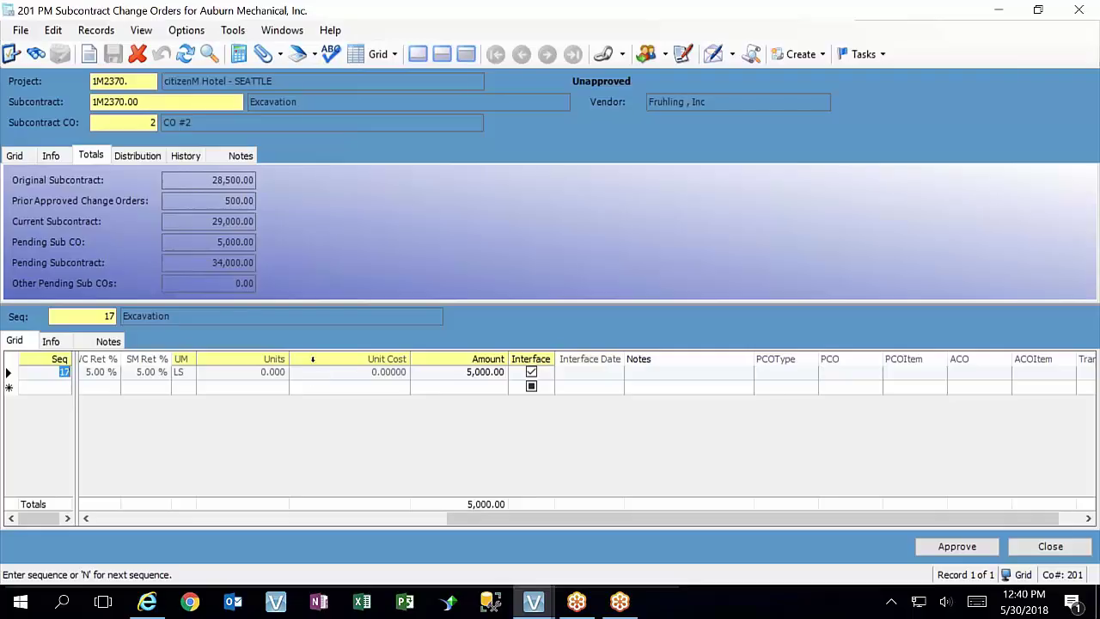
Review the Excavation line with the change order's header information and totals, and approve CO #2
click(117, 521)
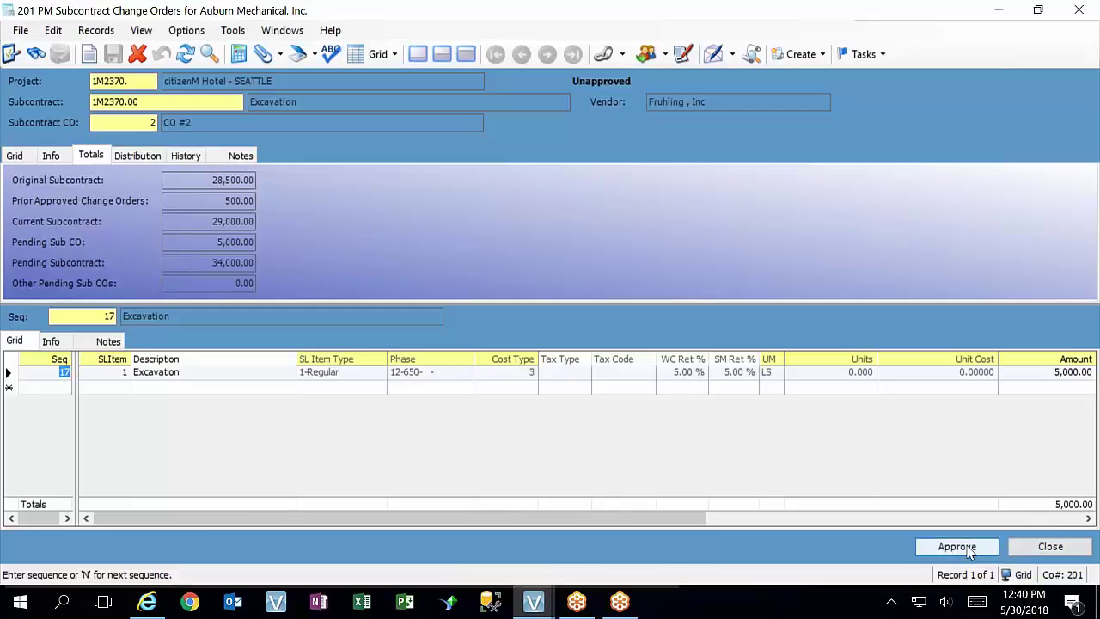
click(51, 156)
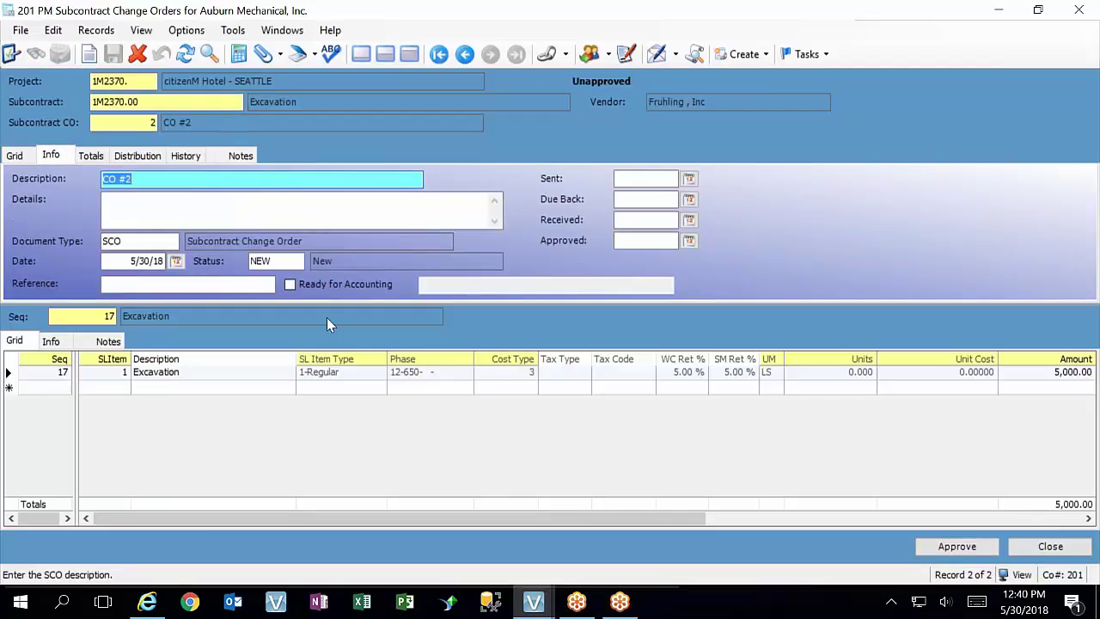
drag(651, 517, 995, 513)
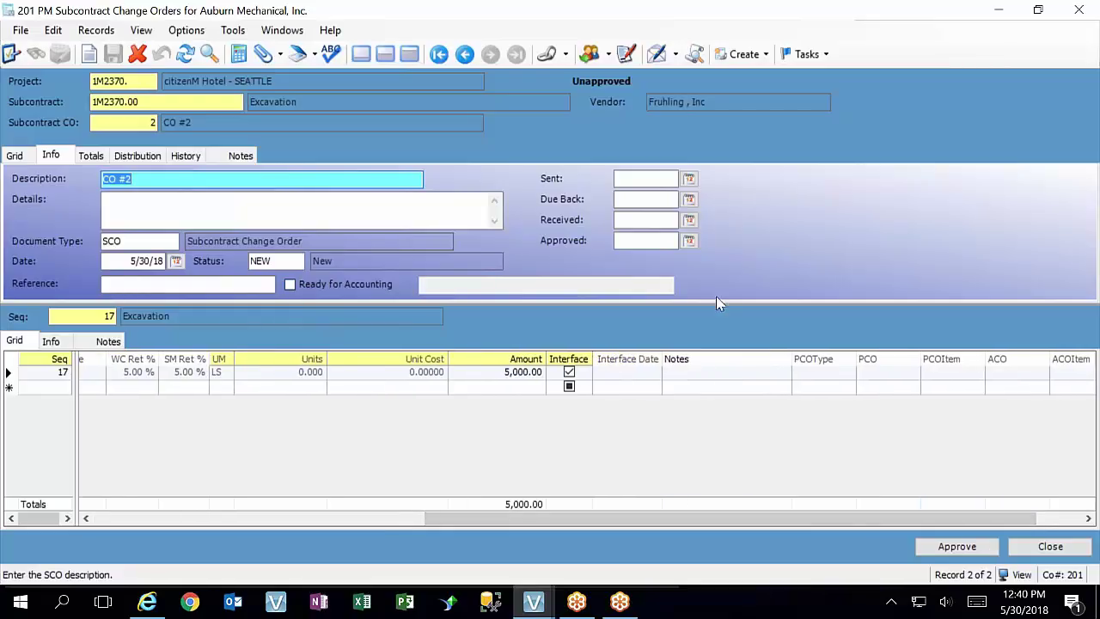
click(93, 157)
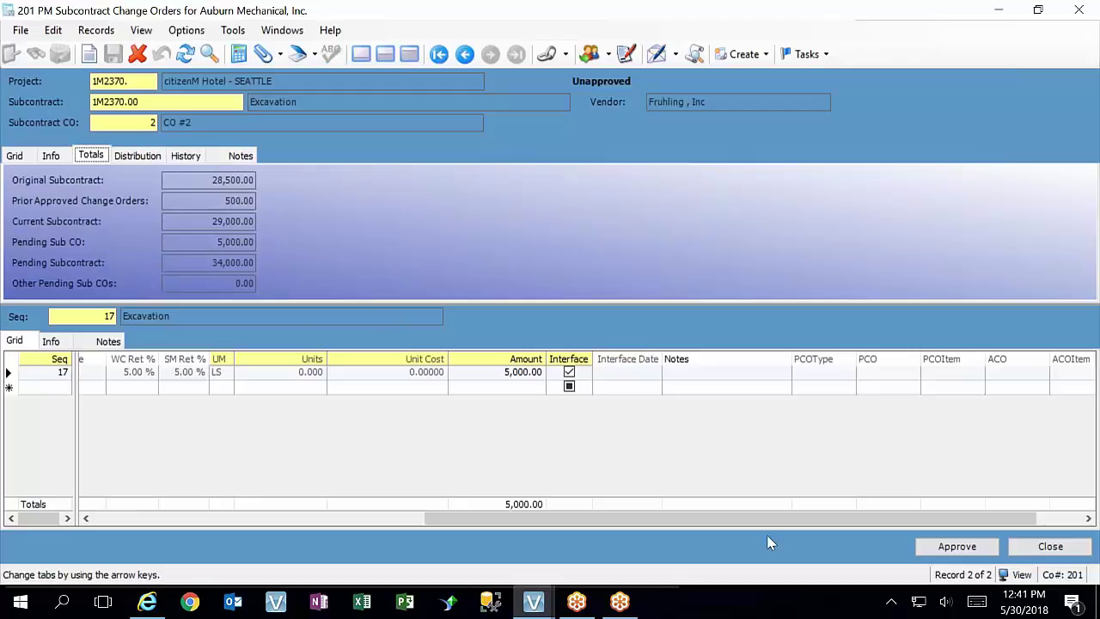
click(937, 550)
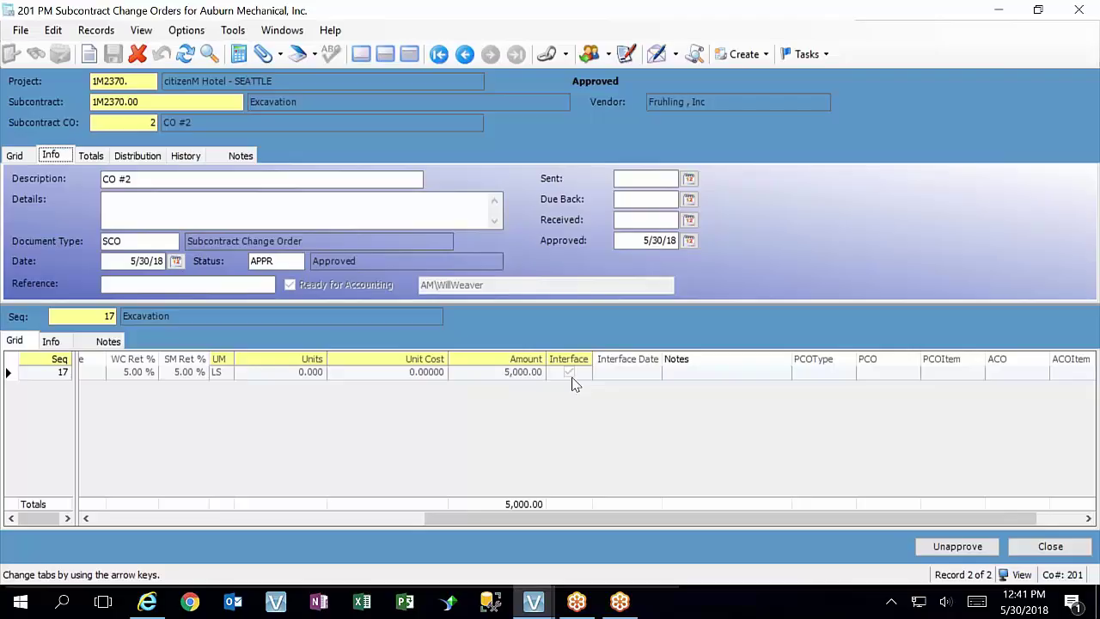
Unapprove subcontract change order CO #2 and approve it again
click(962, 553)
click(956, 546)
click(957, 546)
click(957, 547)
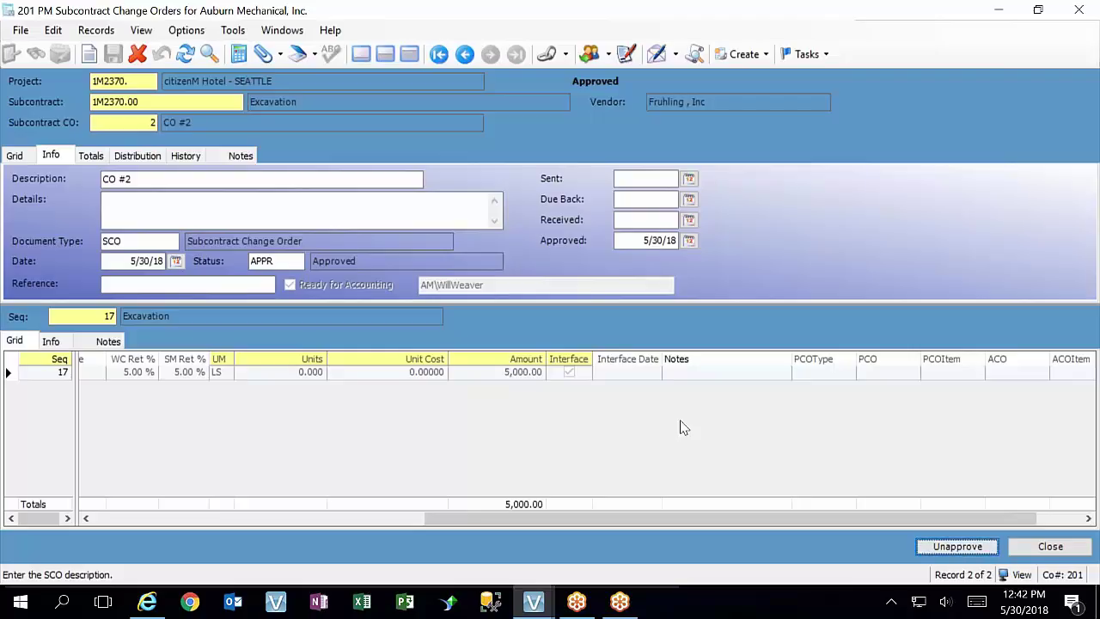
Open PM Interface for the project and exclude the Purchase Order CO from the items to interface
click(807, 54)
click(838, 76)
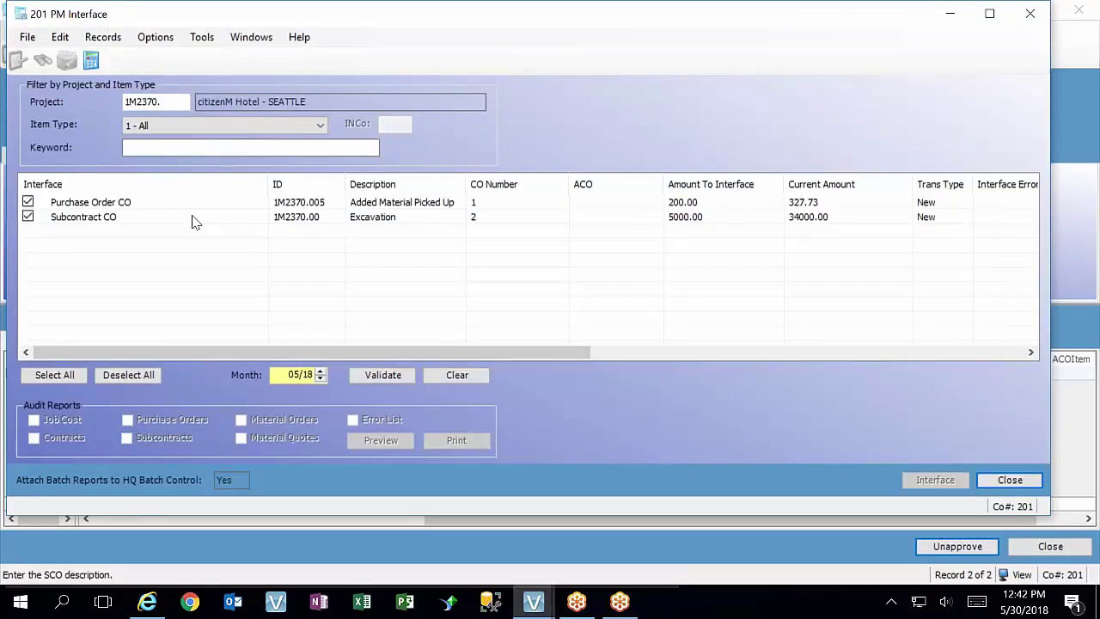
click(29, 203)
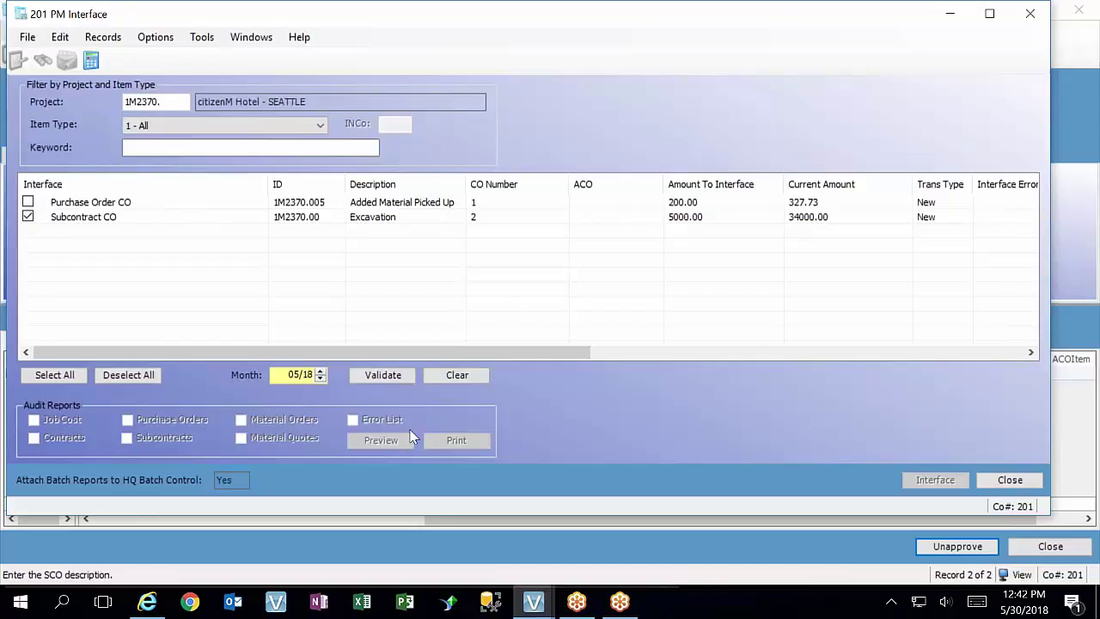
Validate and interface the Excavation Subcontract CO for month 05/18, and close PM Interface
click(383, 374)
click(939, 484)
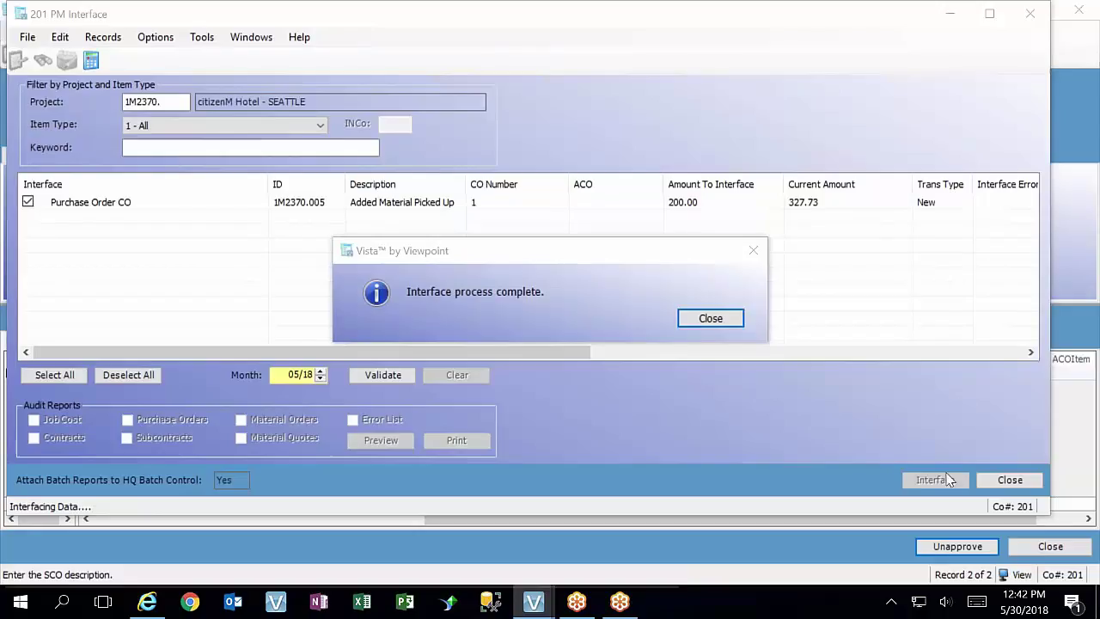
click(731, 324)
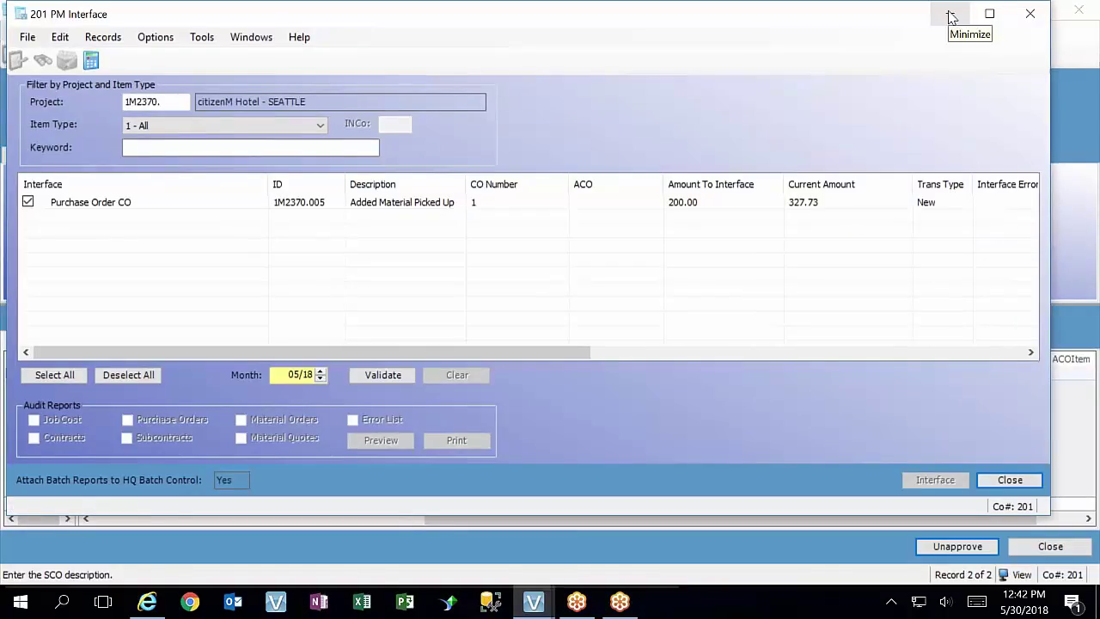
click(1030, 14)
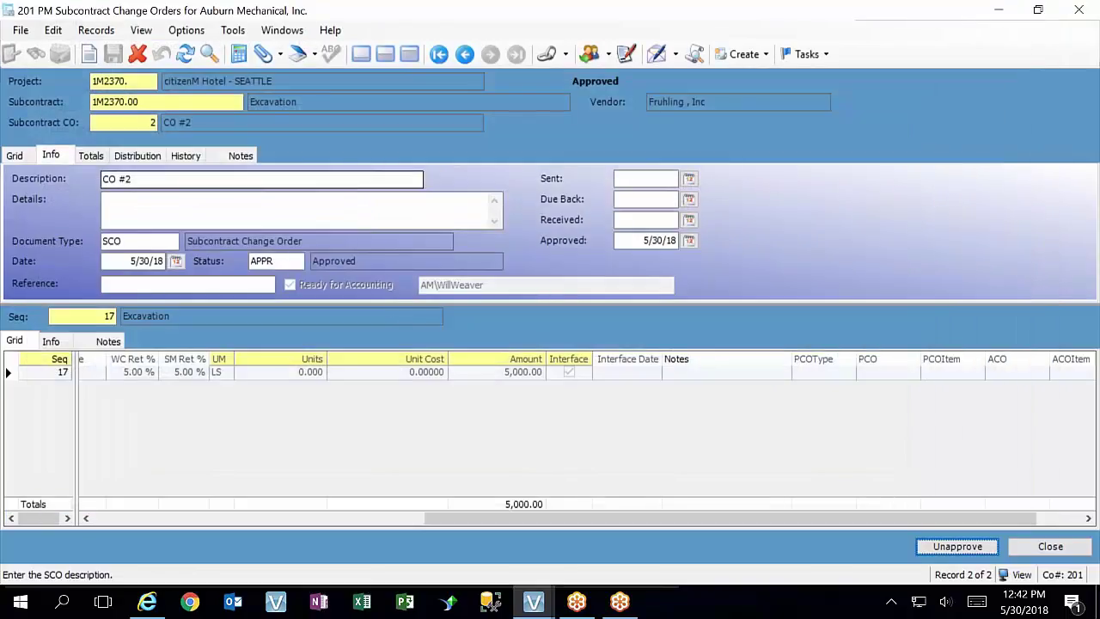
Copy the change order's subcontract number and open PM Subcontracts from the PM02 - Buyout folder of the main menu
click(136, 101)
key(ctrl+c)
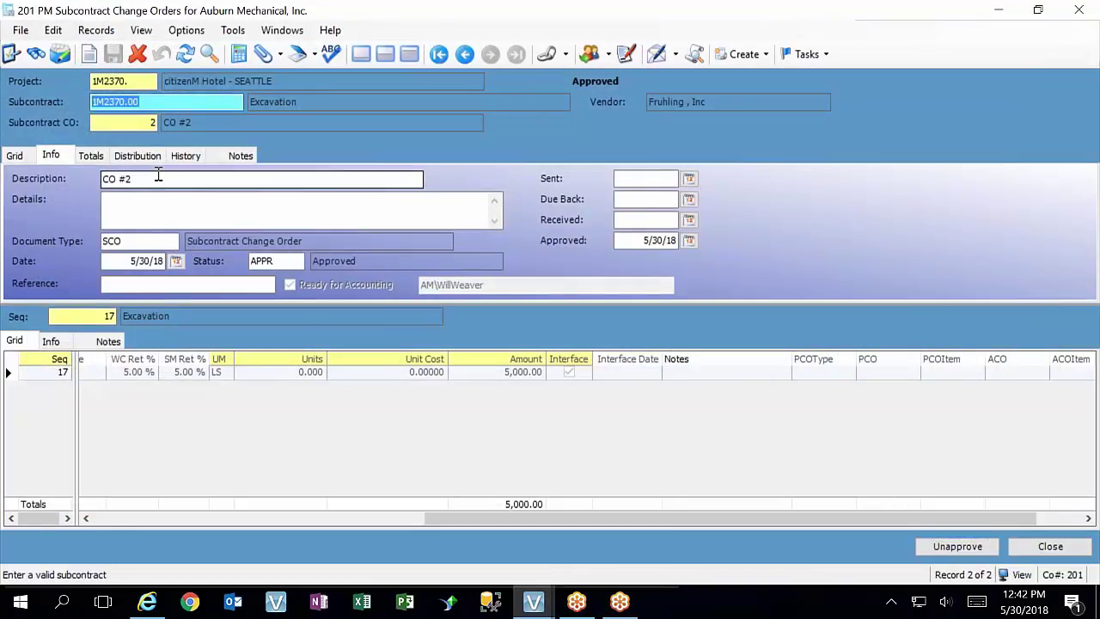
click(542, 608)
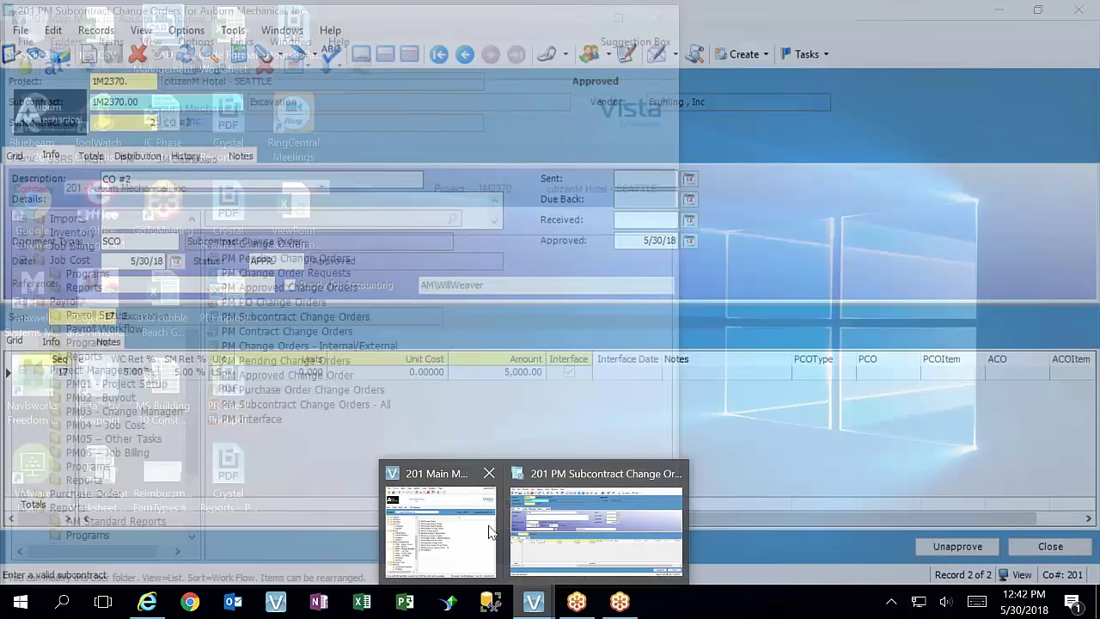
click(440, 524)
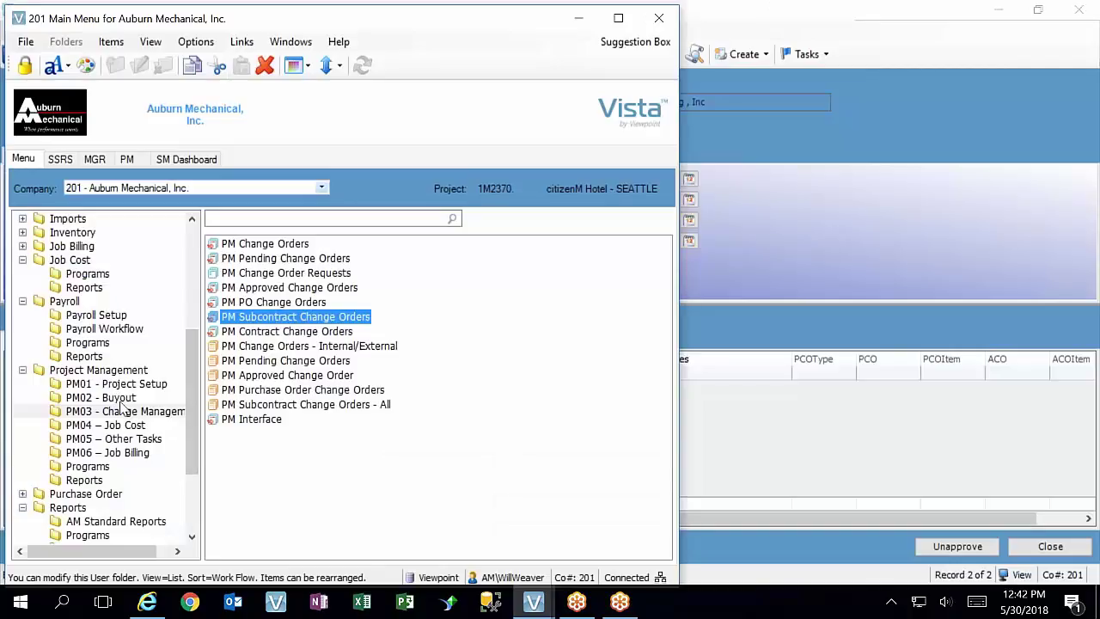
click(136, 387)
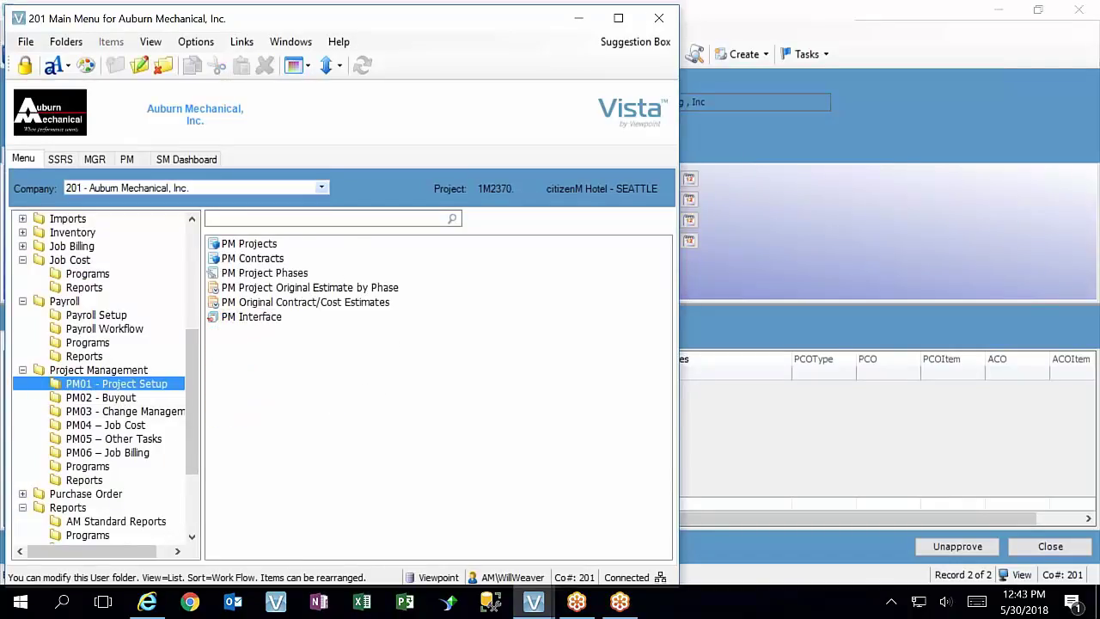
click(128, 398)
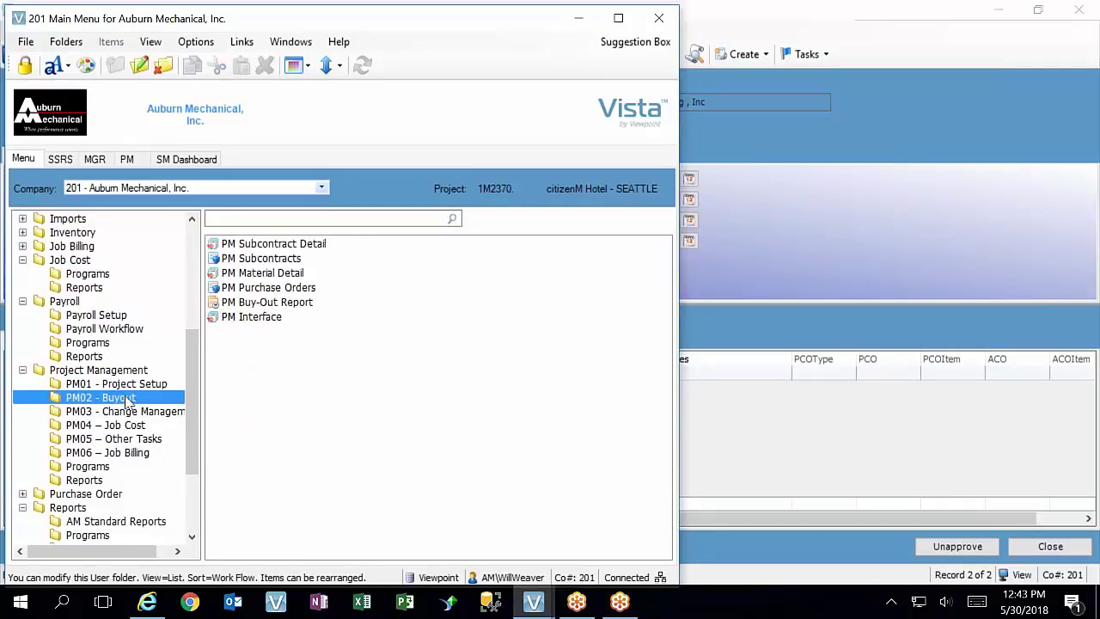
double_click(273, 259)
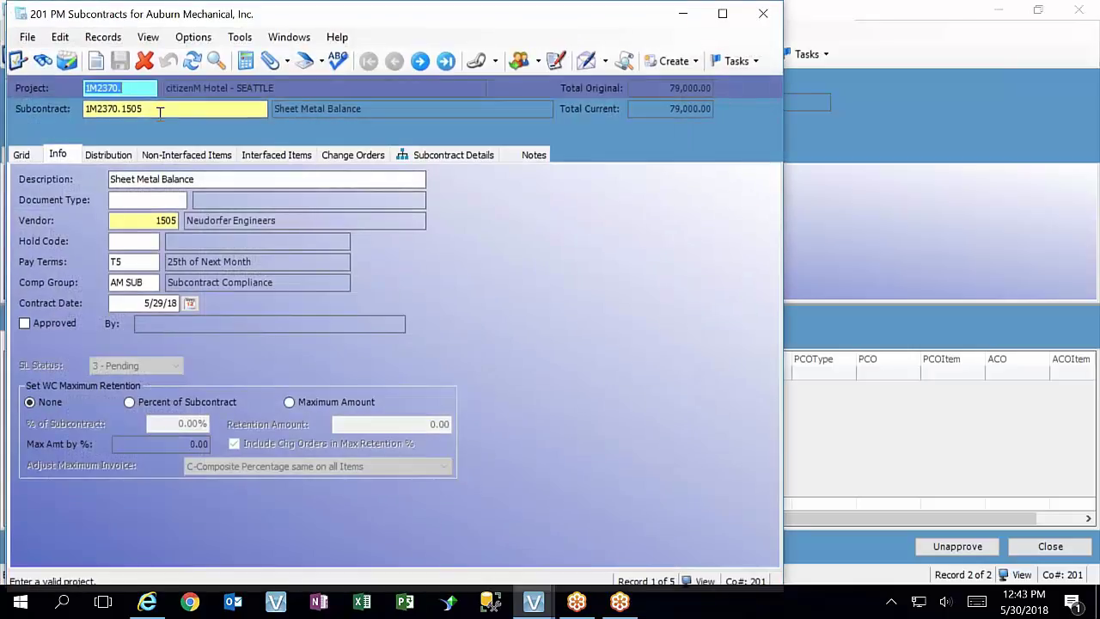
Load the Excavation subcontract in PM Subcontracts using the copied subcontract number and display its change orders
click(160, 110)
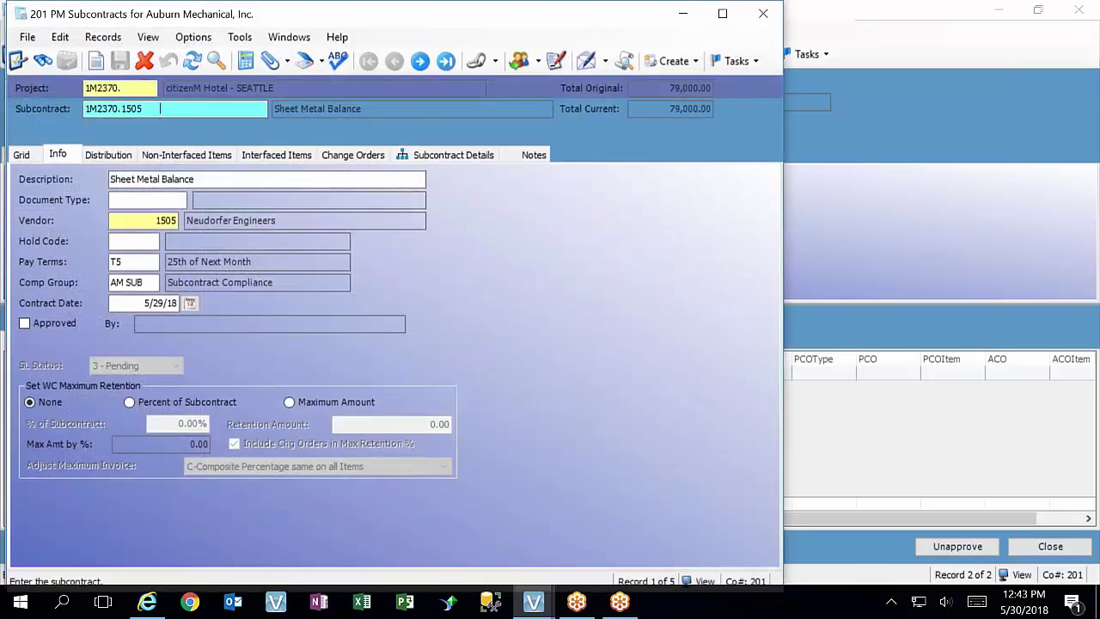
double_click(166, 110)
key(ctrl+v)
key(Tab)
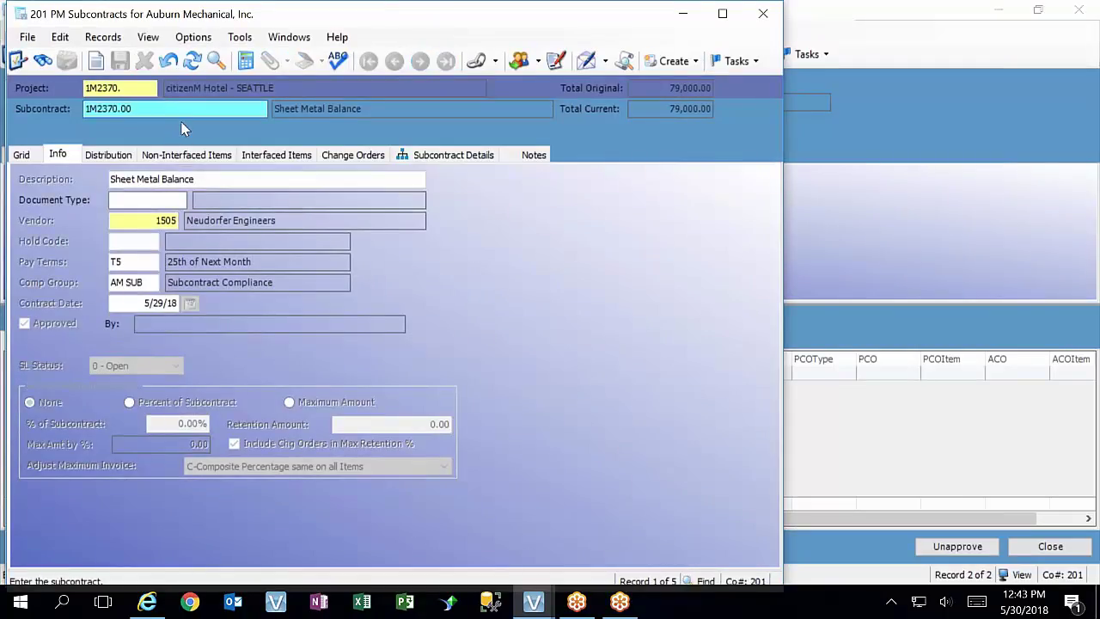
click(346, 159)
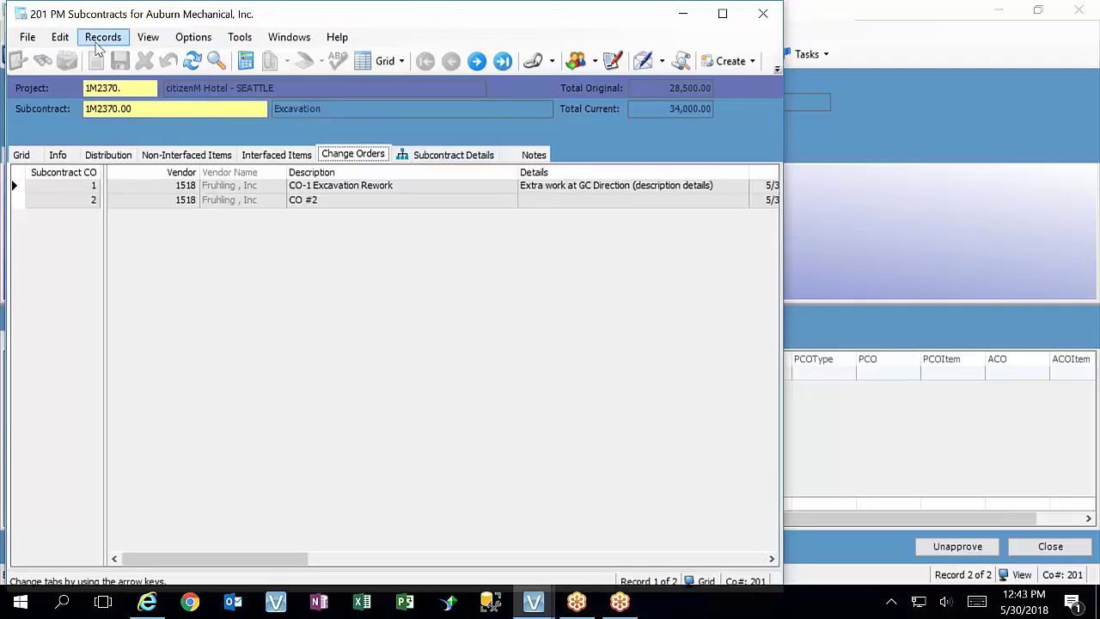
click(148, 38)
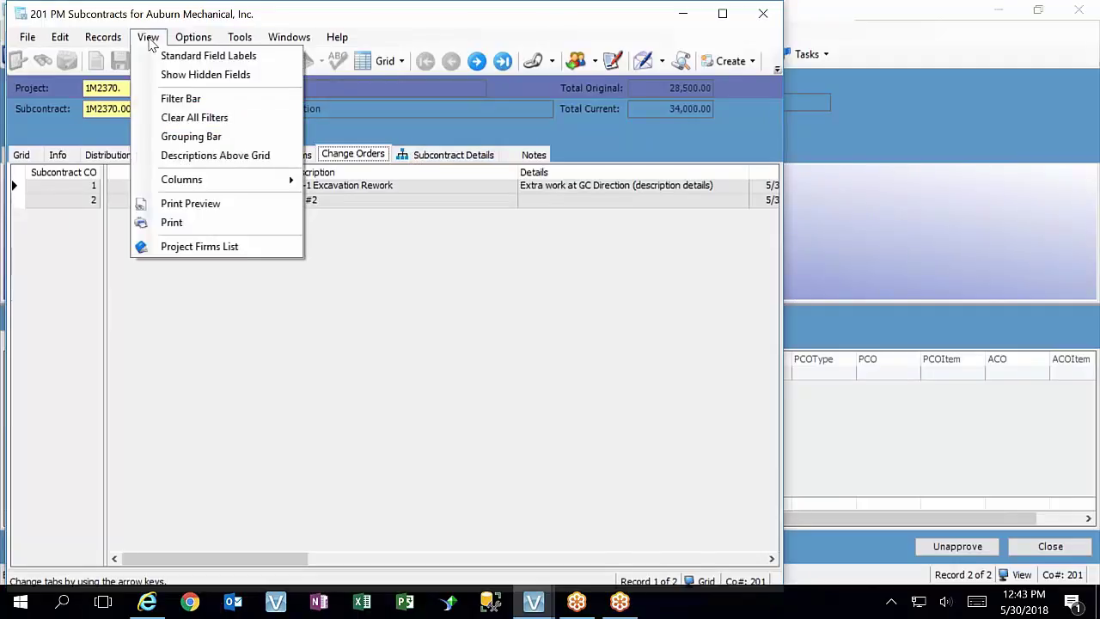
mouse_move(226, 185)
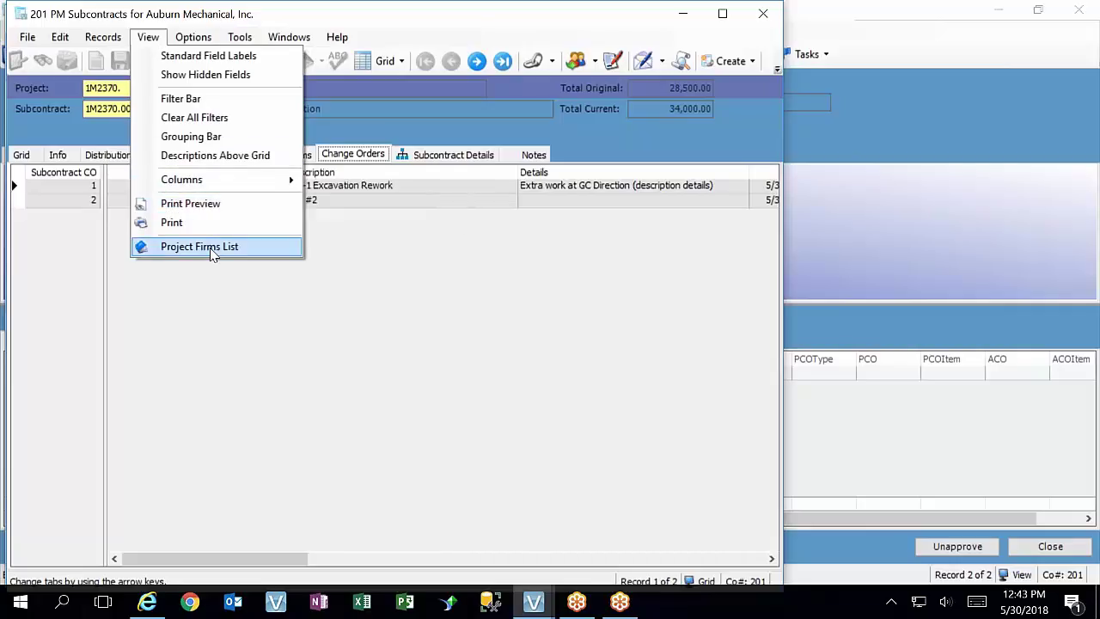
click(424, 311)
click(188, 37)
mouse_move(249, 41)
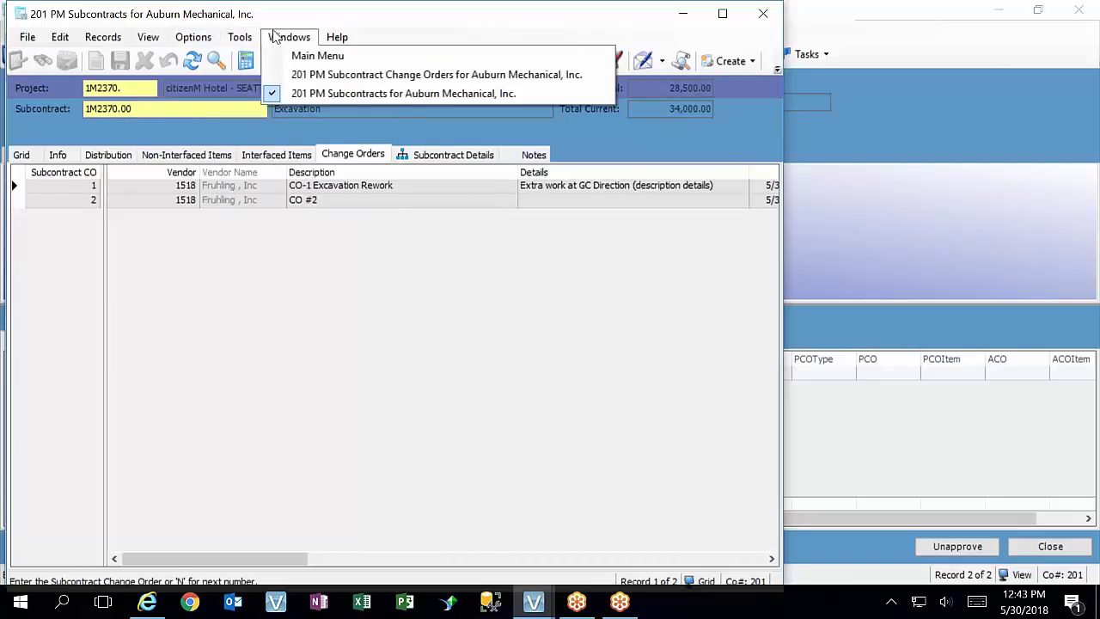
click(425, 15)
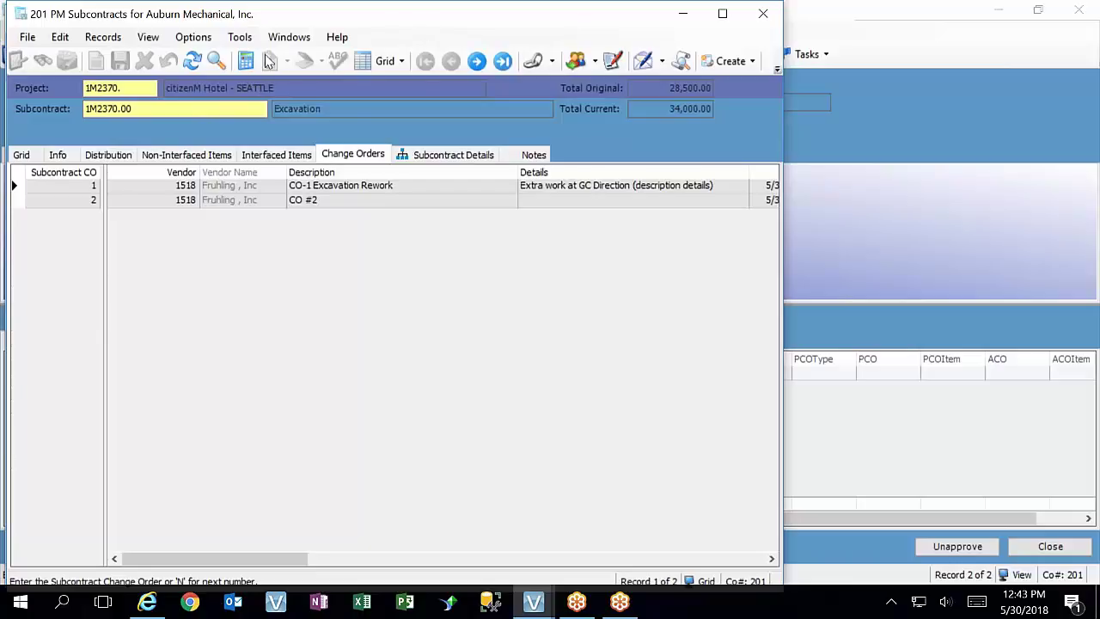
View the related items of the Excavation subcontract and display the subcontract's header information
click(552, 62)
click(555, 64)
click(553, 62)
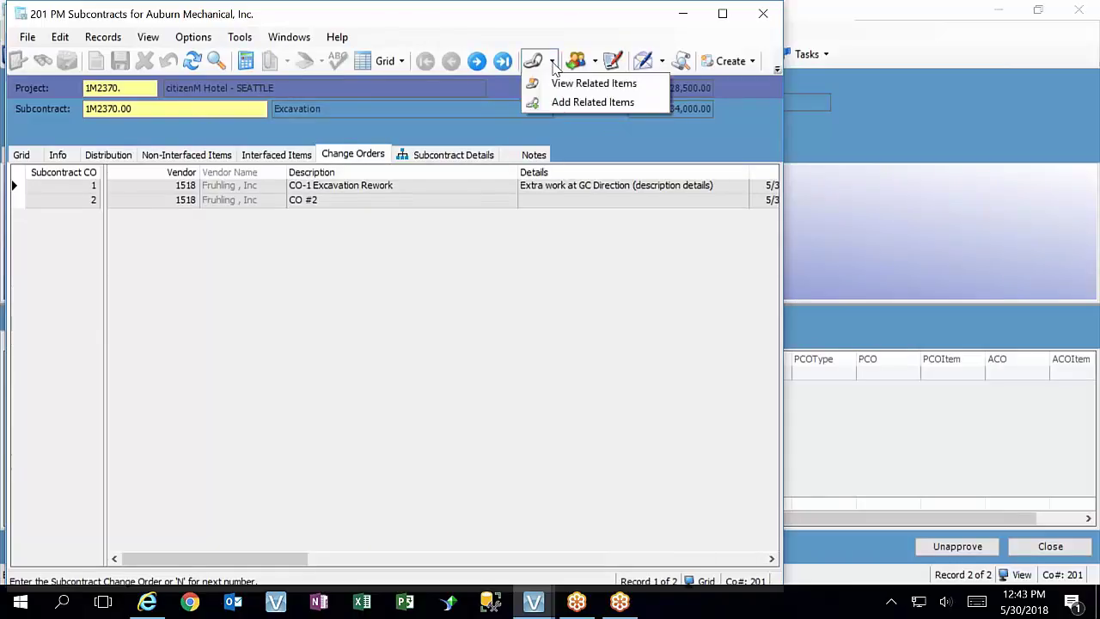
click(572, 89)
mouse_move(861, 76)
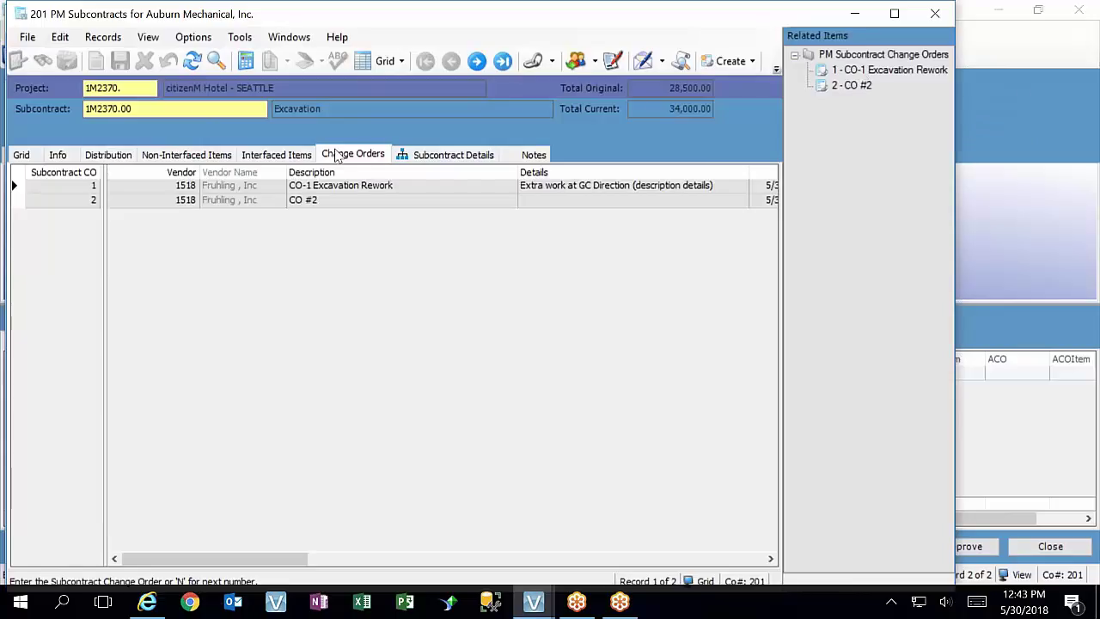
click(58, 155)
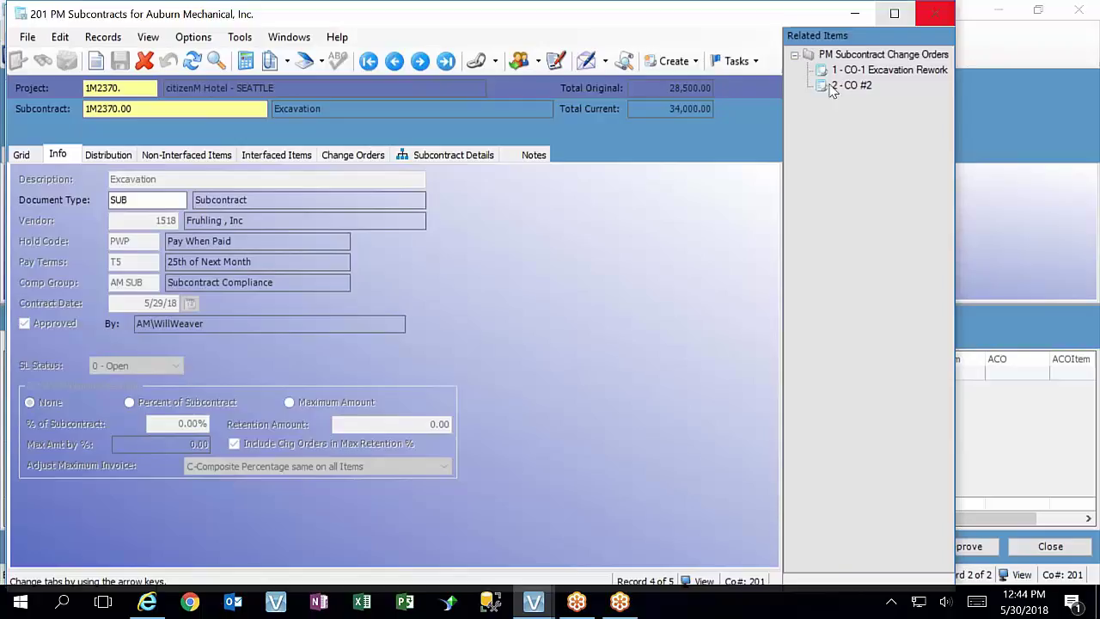
Switch back to PM Subcontract Change Orders, view the related items of CO #2 and widen the Related Items pane
click(550, 588)
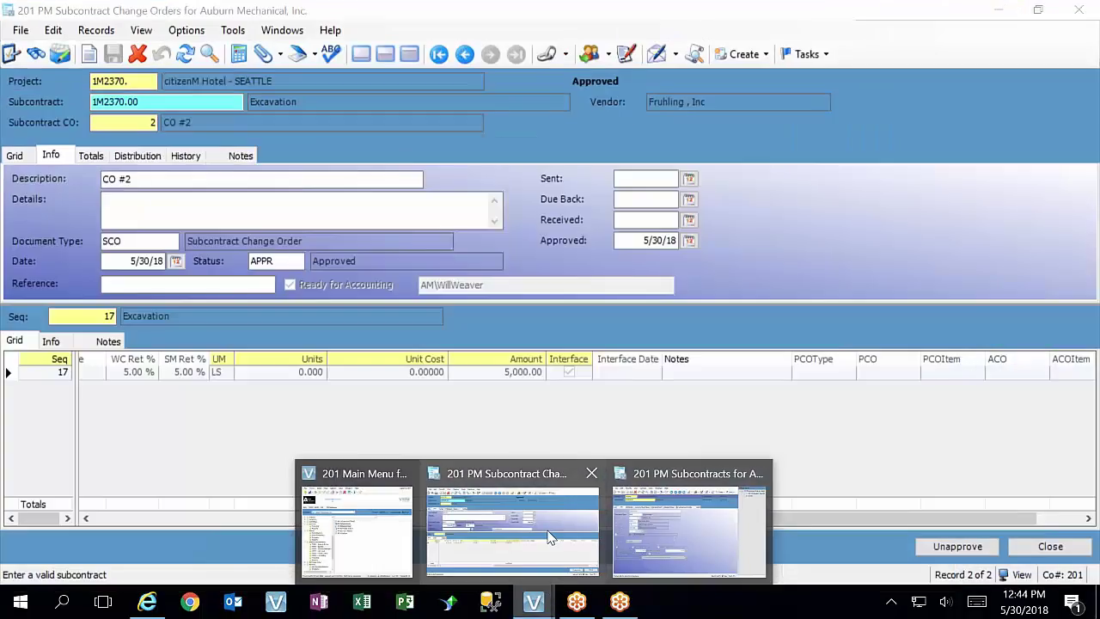
click(513, 524)
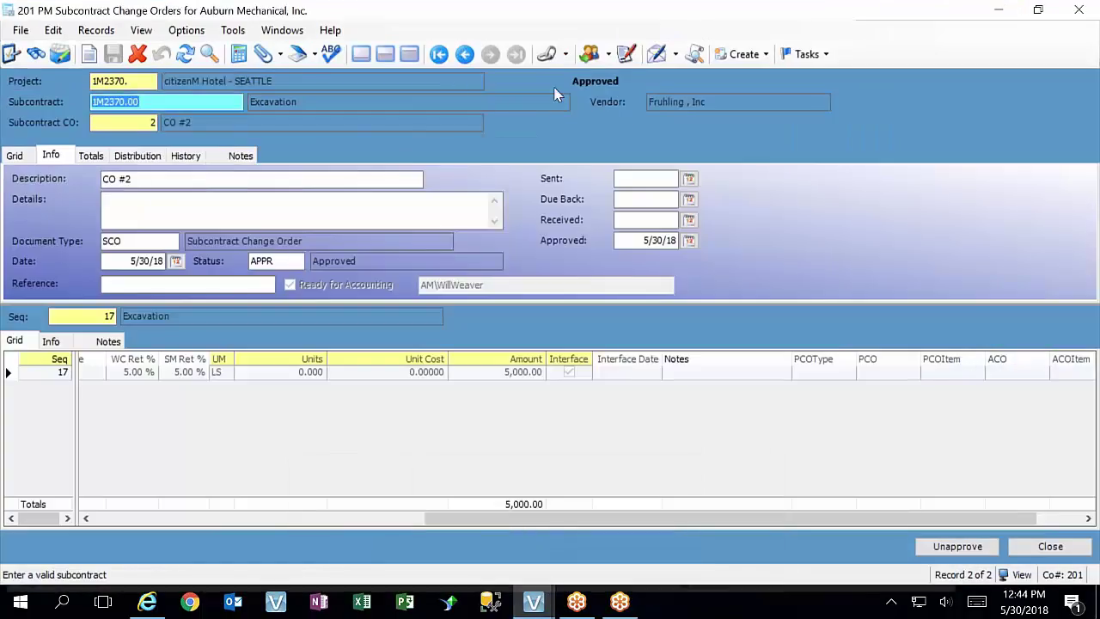
click(565, 54)
click(607, 77)
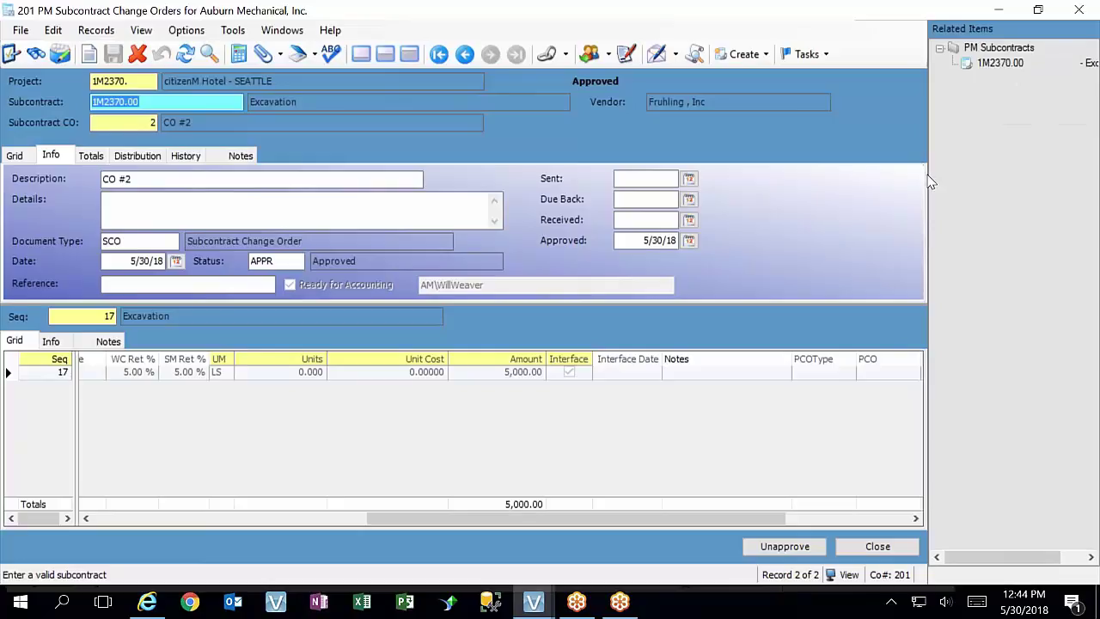
drag(928, 182, 816, 181)
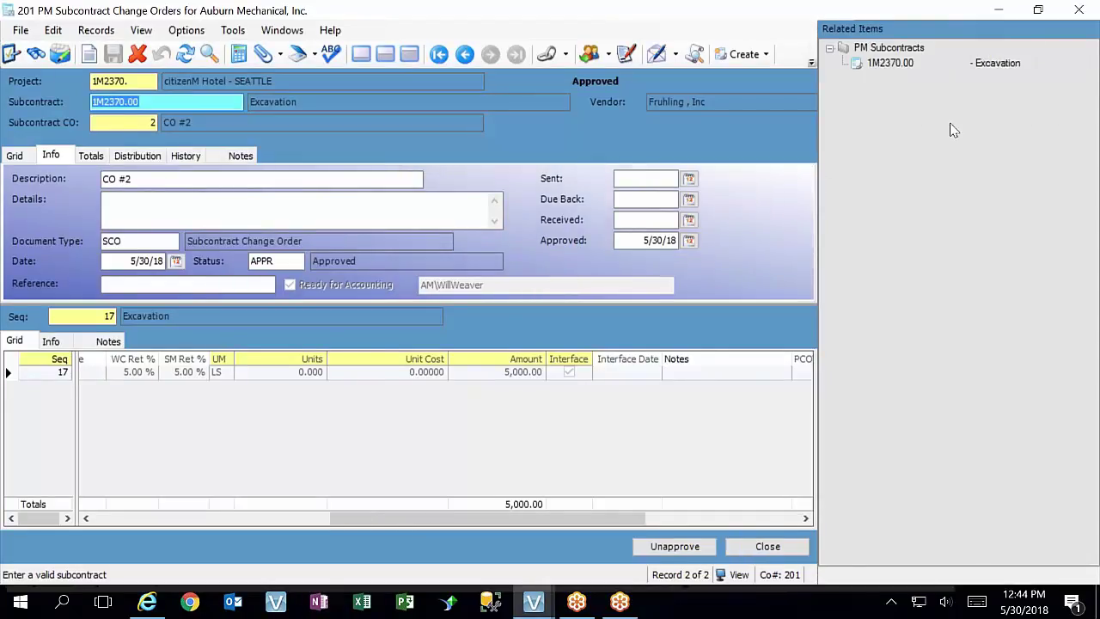
Open the Excavation subcontract from the related items of CO #2 and close its window again
click(889, 66)
double_click(888, 66)
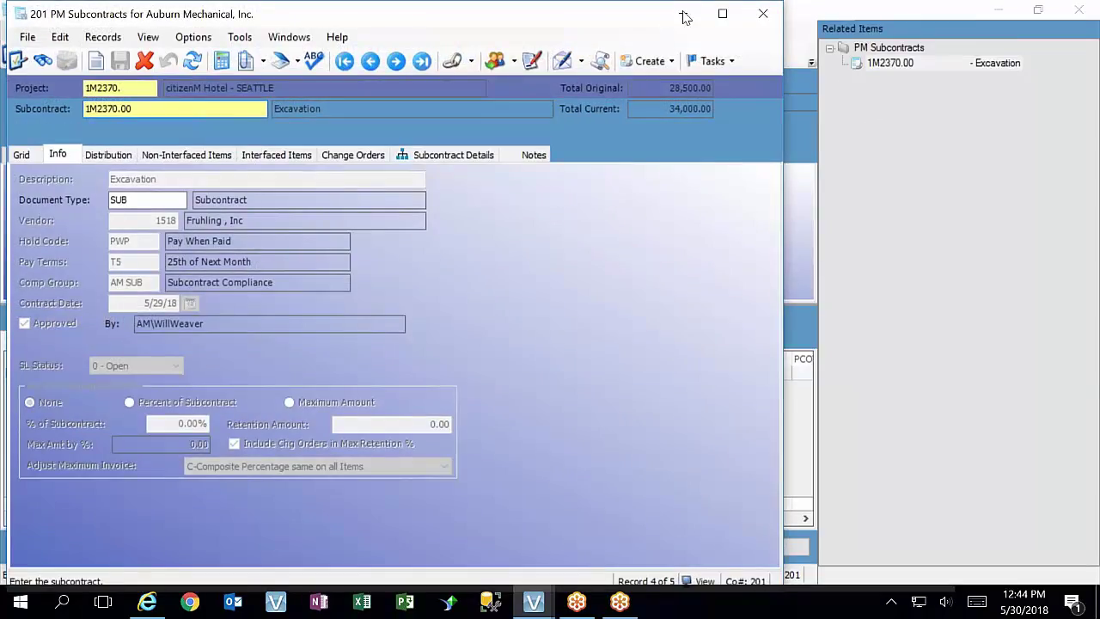
click(762, 14)
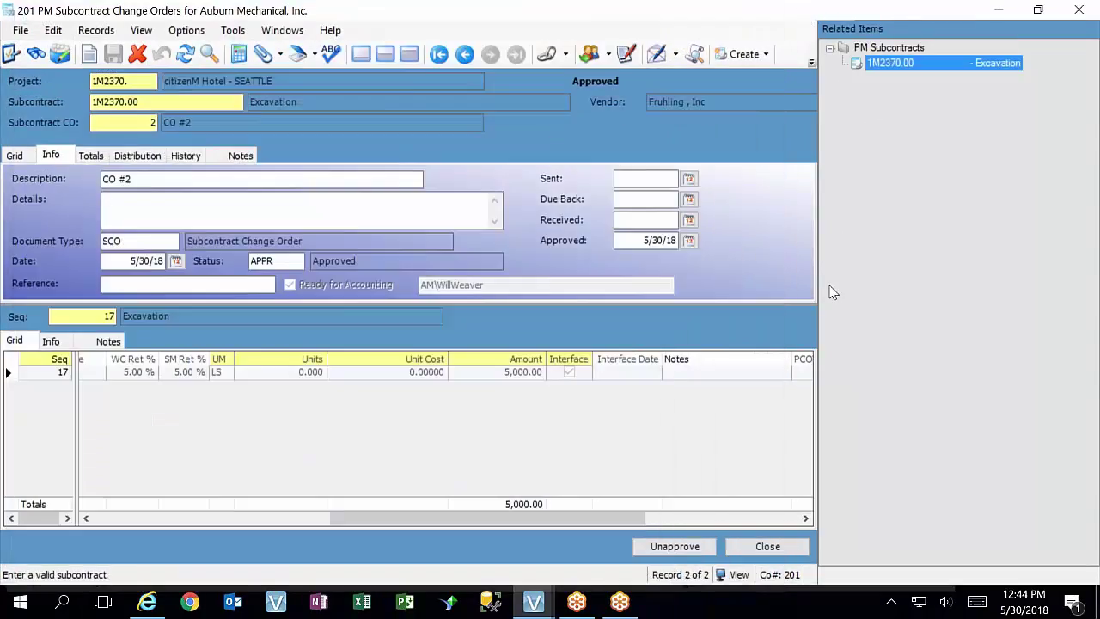
Switch to the open PM Subcontracts window and check the related-items options for the Excavation subcontract
mouse_move(528, 603)
mouse_move(657, 537)
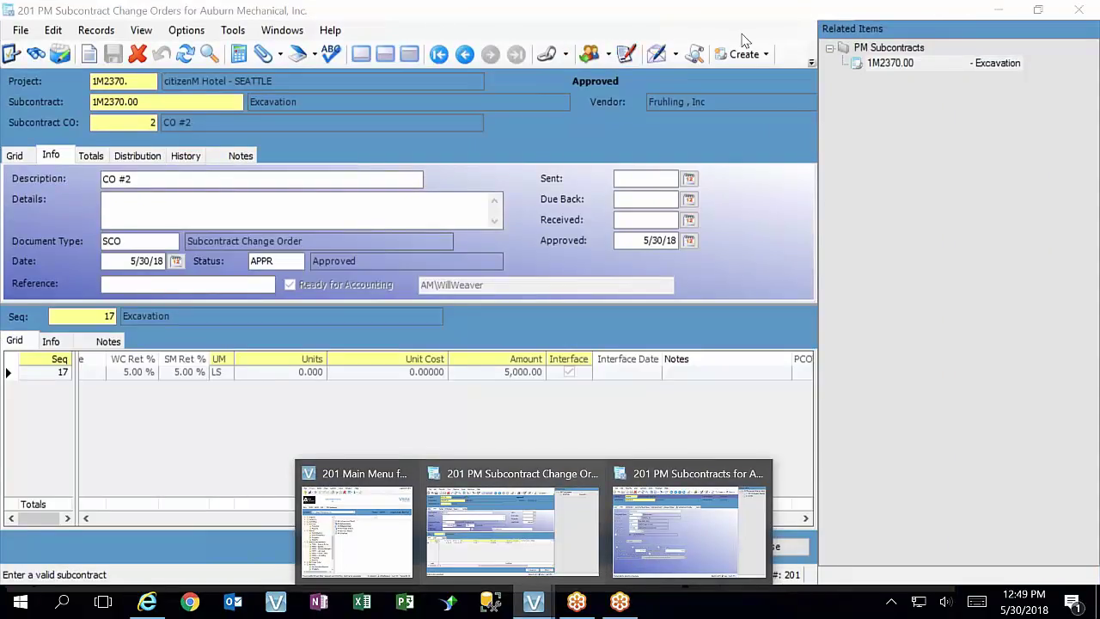
click(518, 465)
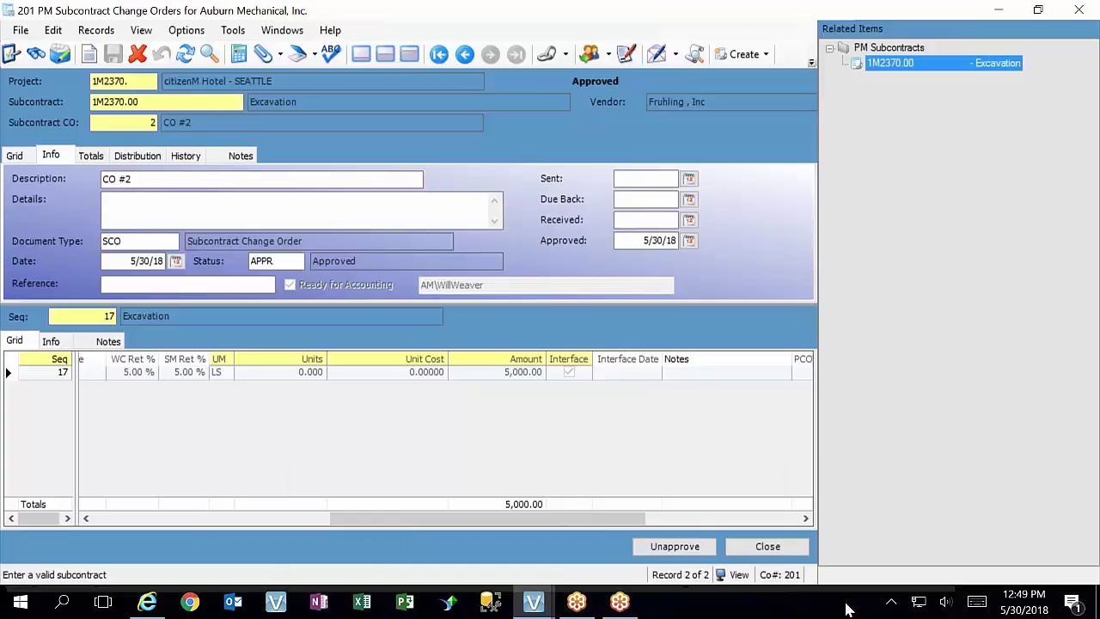
mouse_move(533, 601)
click(649, 567)
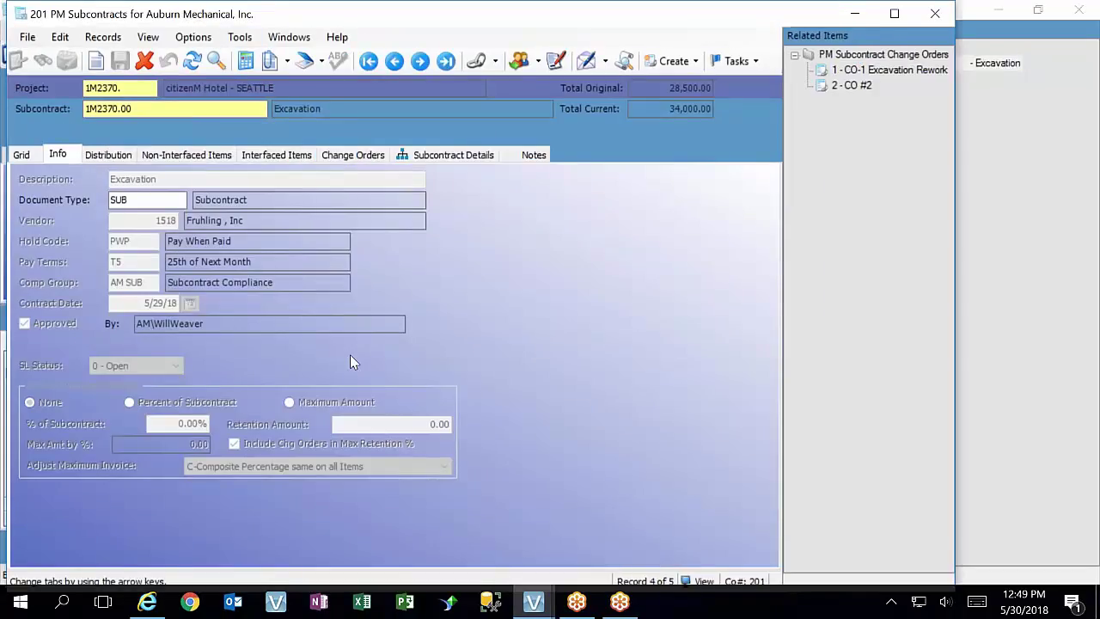
click(496, 61)
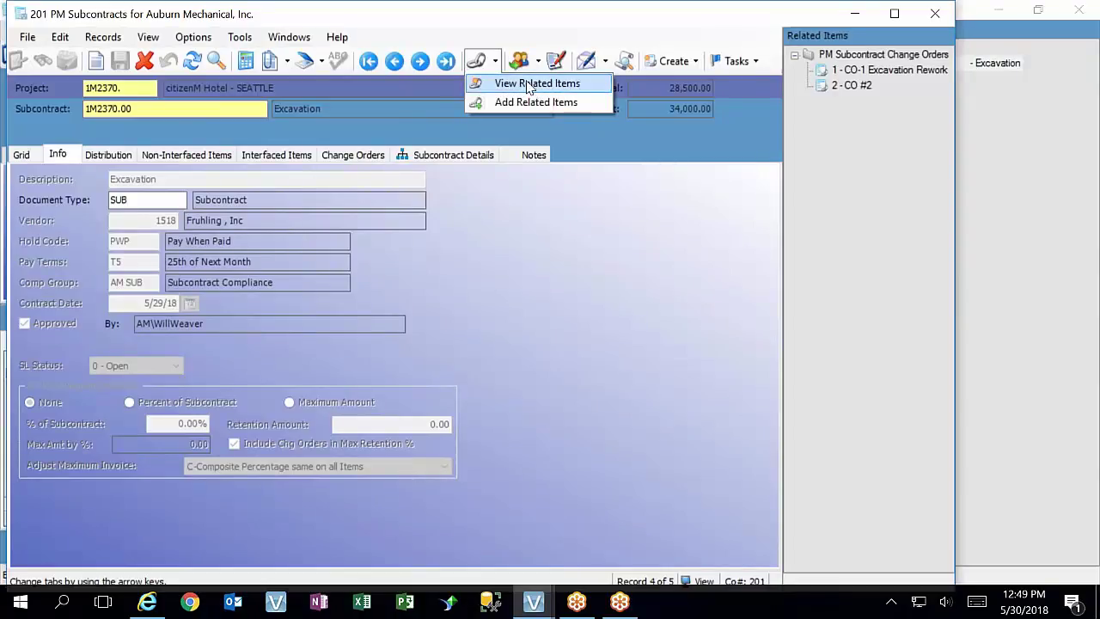
click(815, 178)
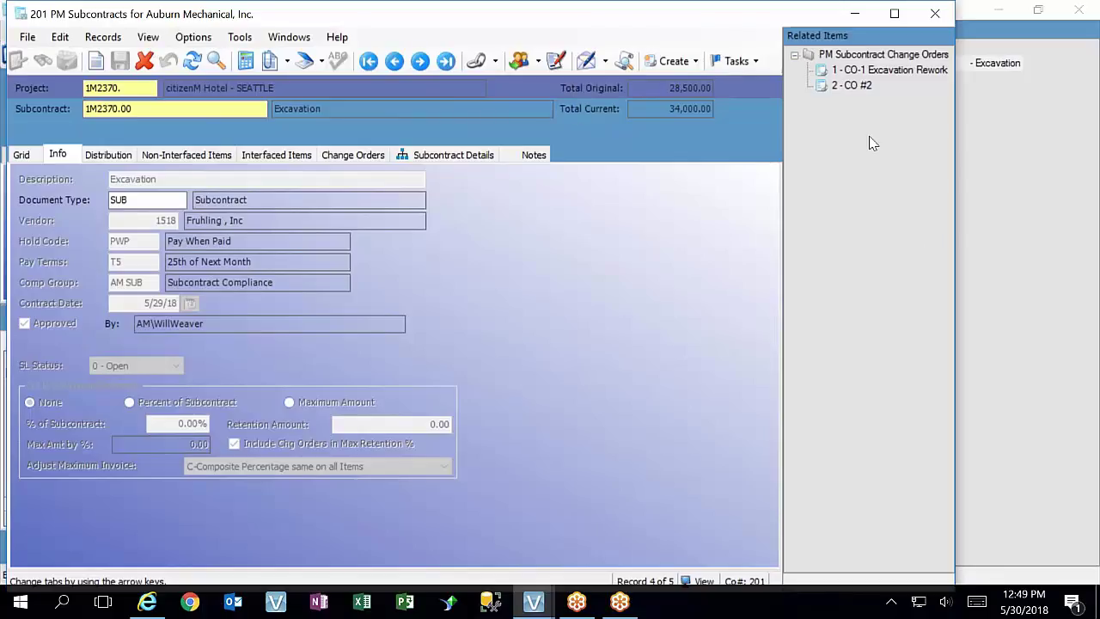
Open change order CO-1 Excavation Rework from the subcontract's related items, close it, and select CO #2 in the list
mouse_move(862, 93)
click(863, 73)
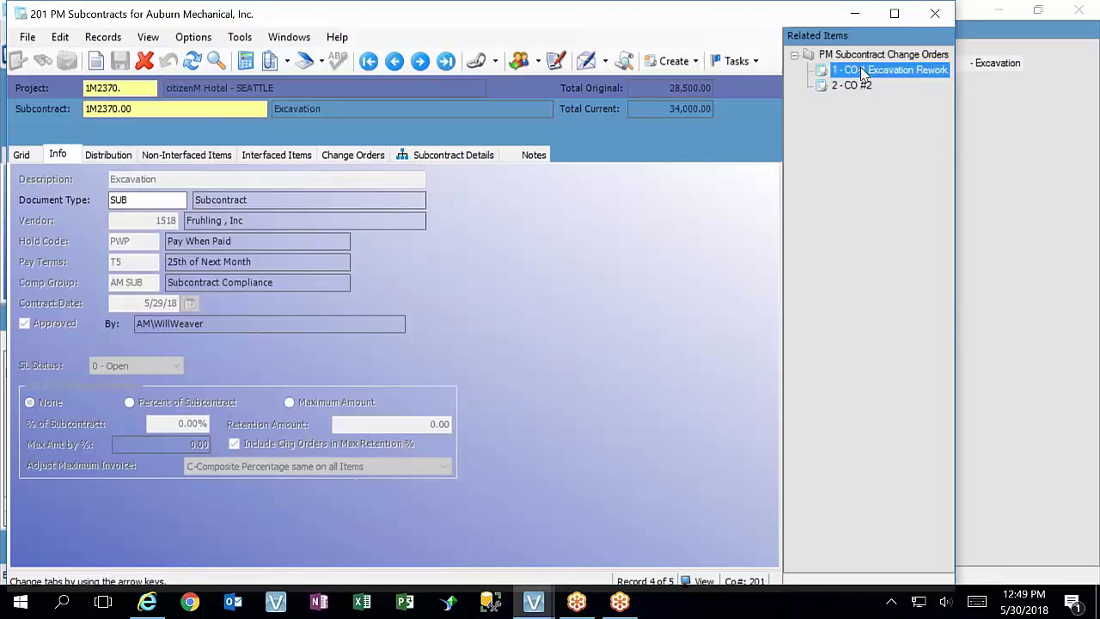
double_click(862, 73)
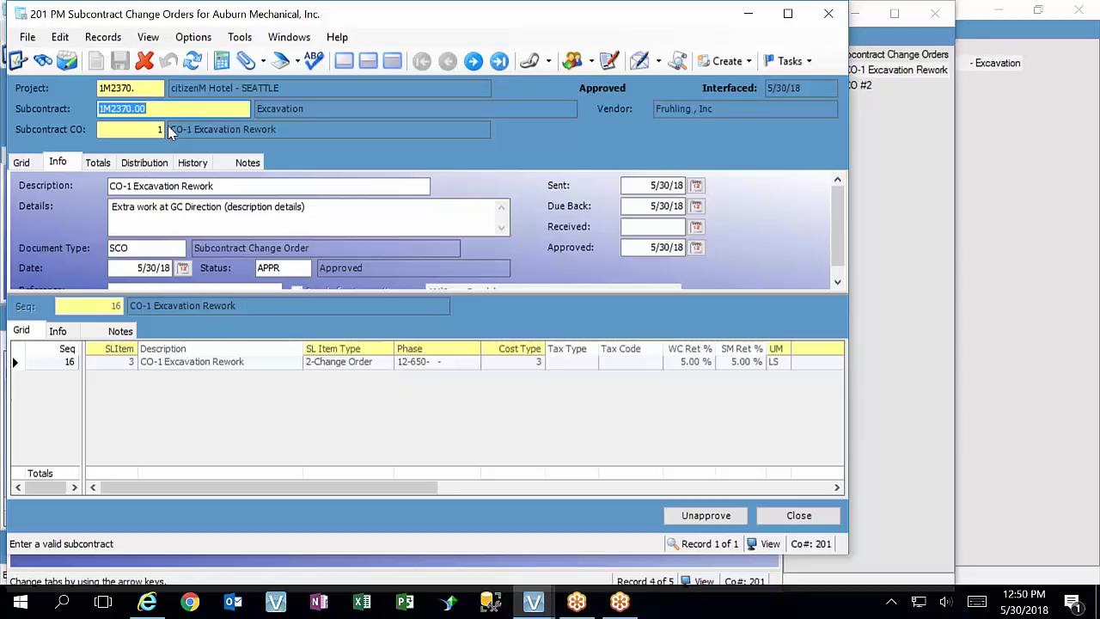
click(829, 15)
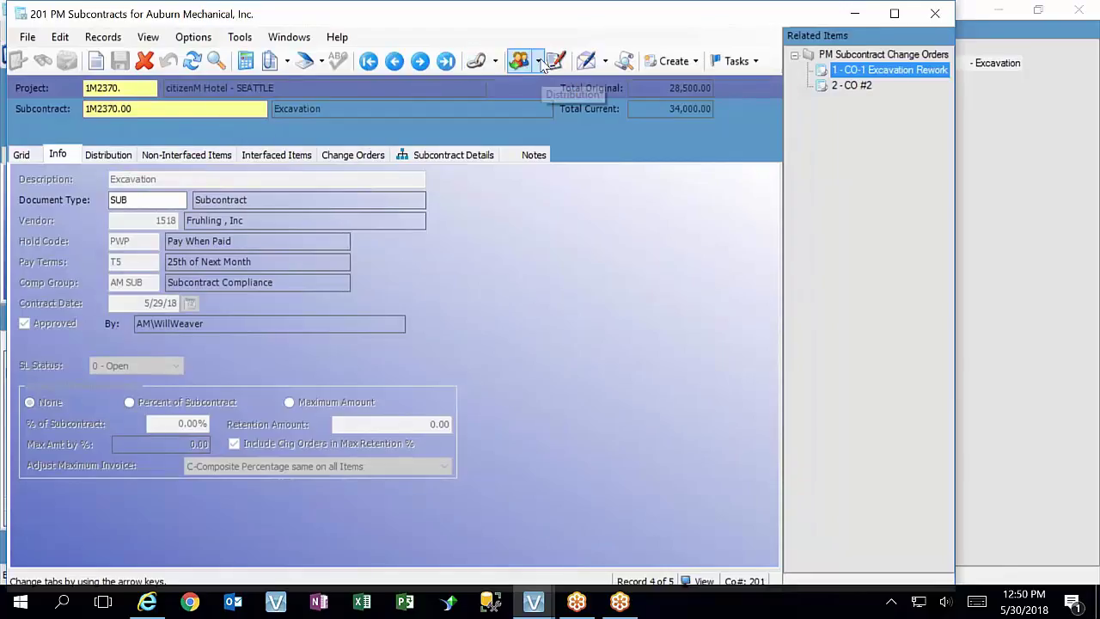
click(865, 87)
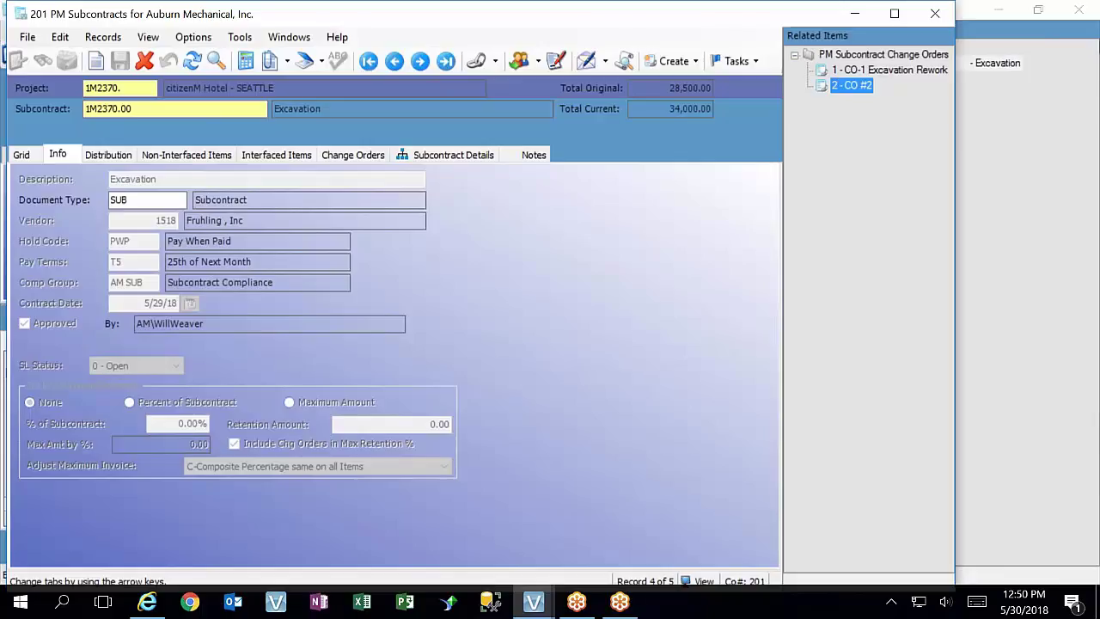
Display the Excavation subcontract's attachments and narrow the attachment pane to uncover the subcontract header
click(606, 61)
click(608, 64)
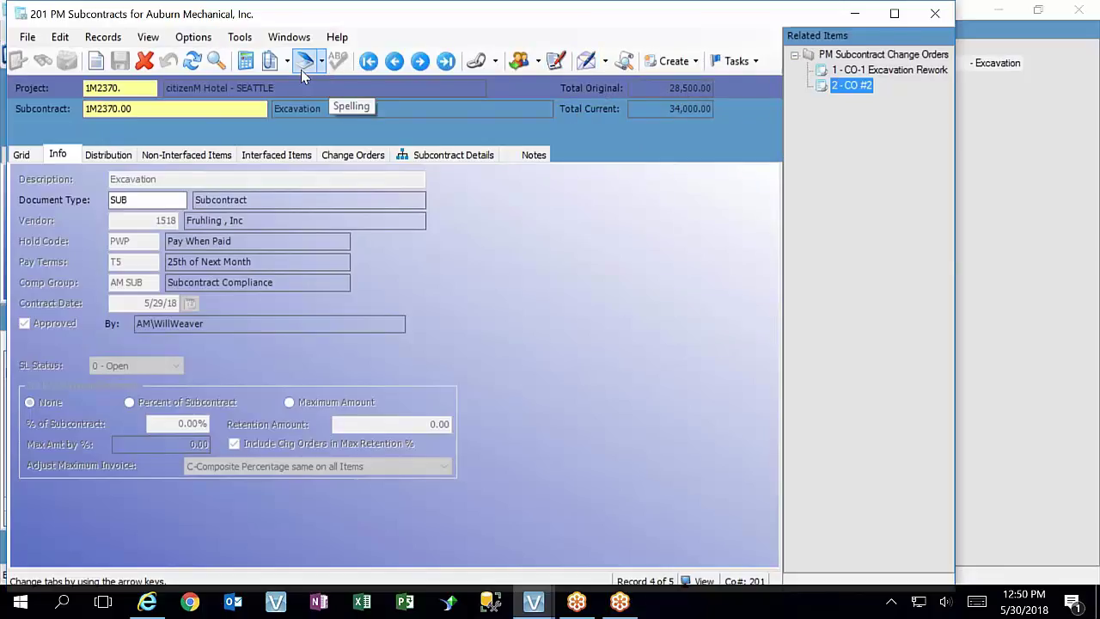
click(288, 61)
click(288, 62)
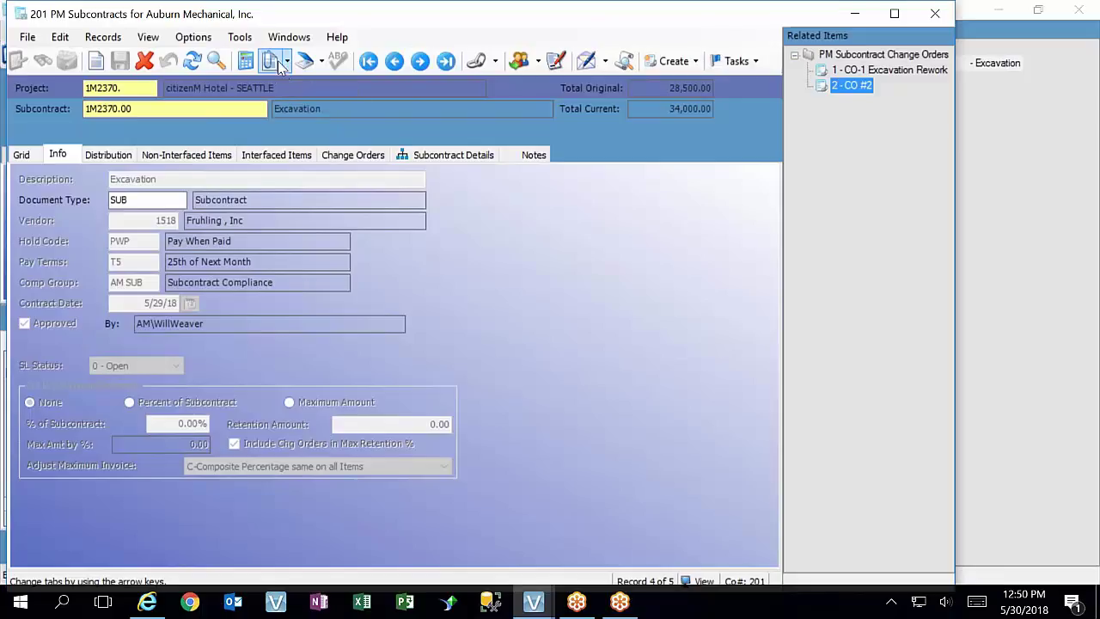
click(287, 61)
click(329, 120)
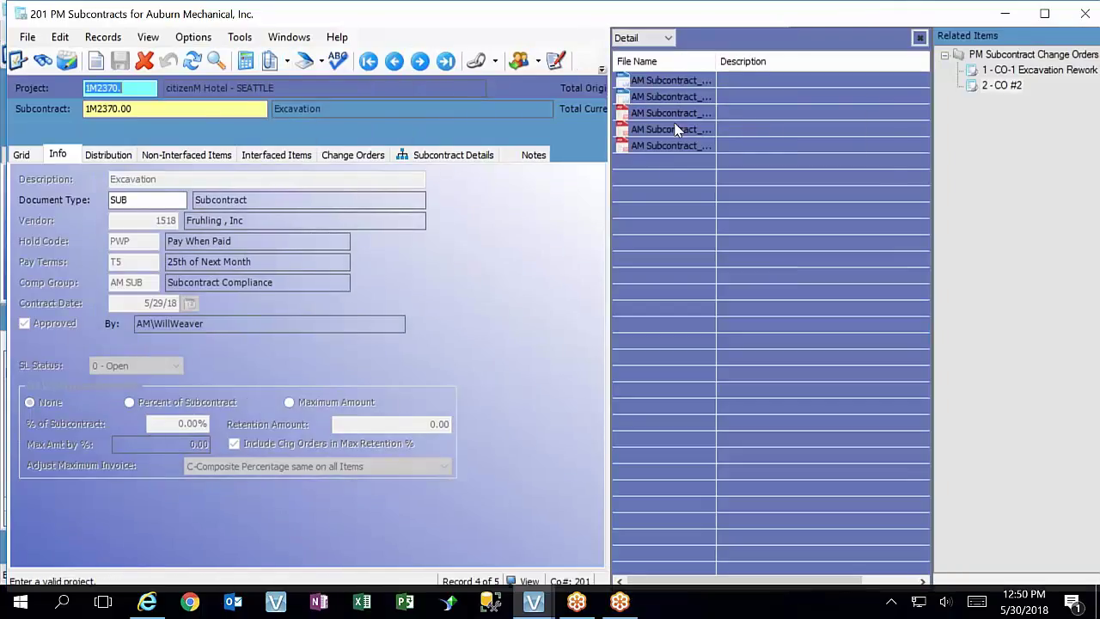
drag(608, 154, 782, 178)
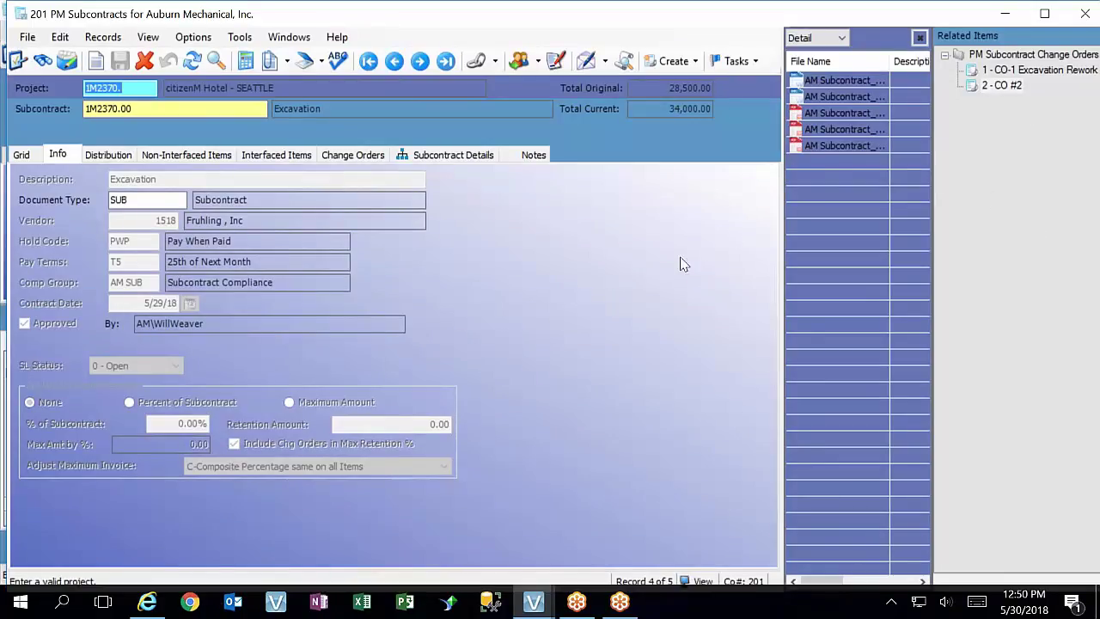
Switch to PM Subcontract Change Orders, open the related Excavation subcontract from CO #2, and return to the main menu by closing the forms
click(532, 602)
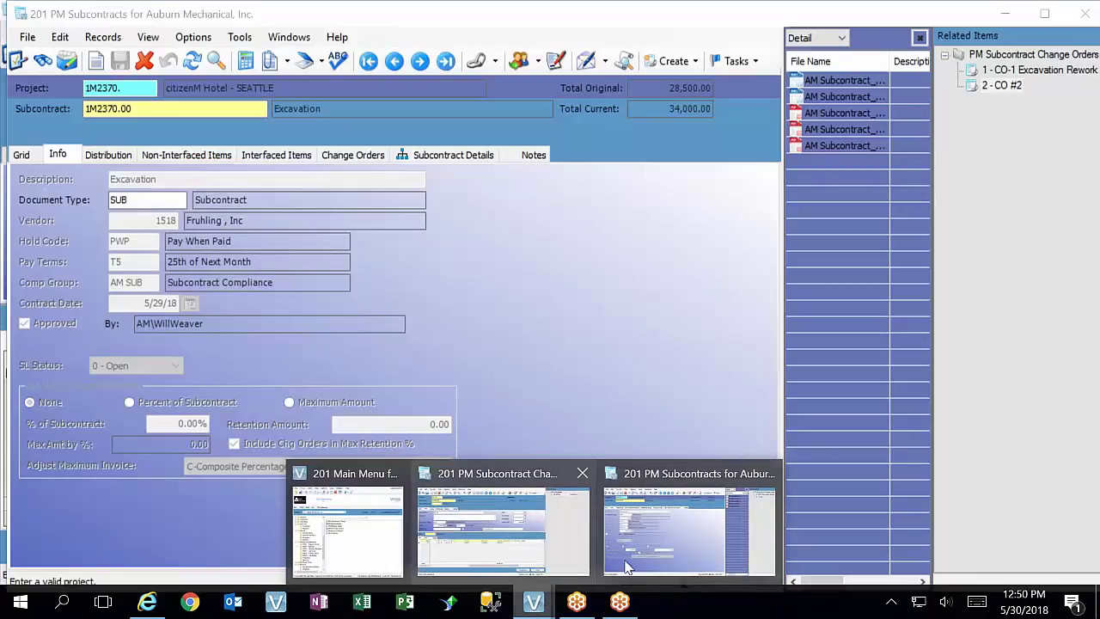
click(660, 546)
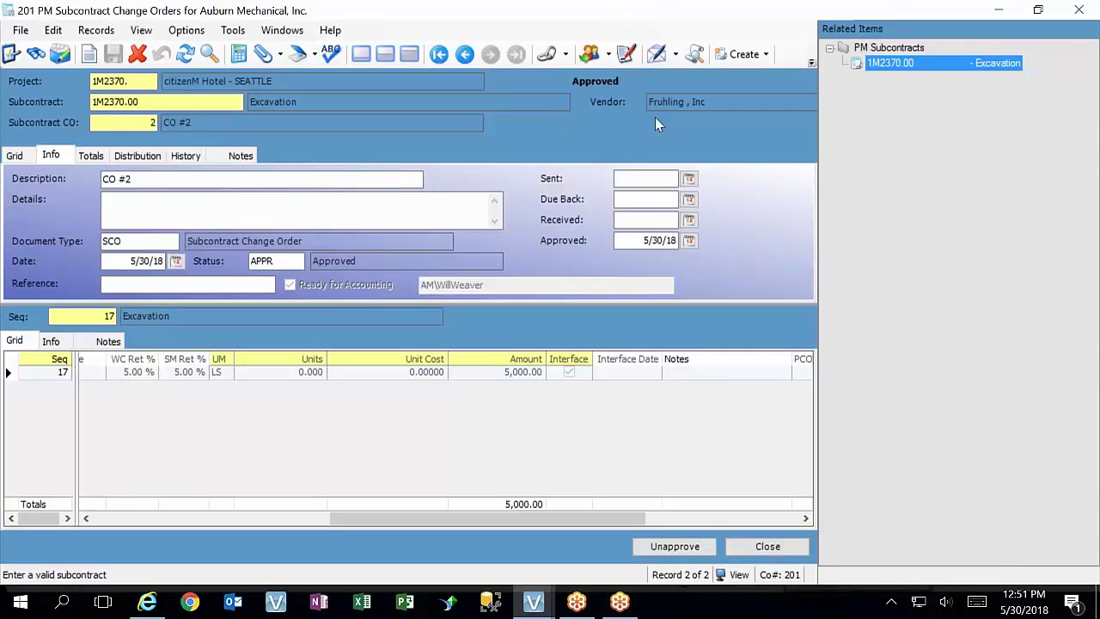
double_click(958, 64)
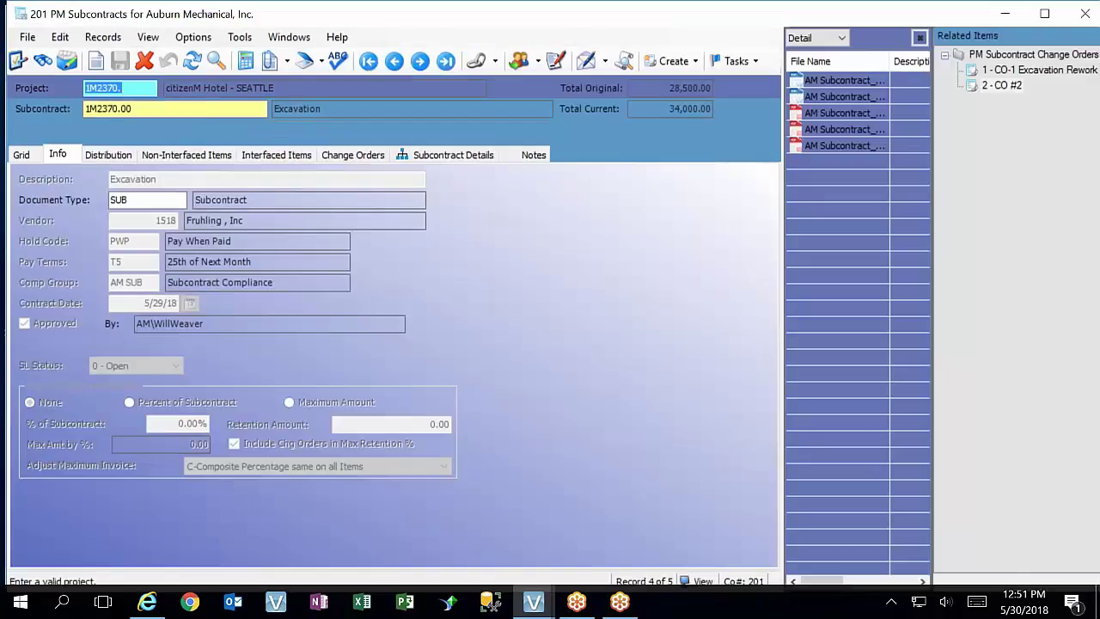
click(1085, 13)
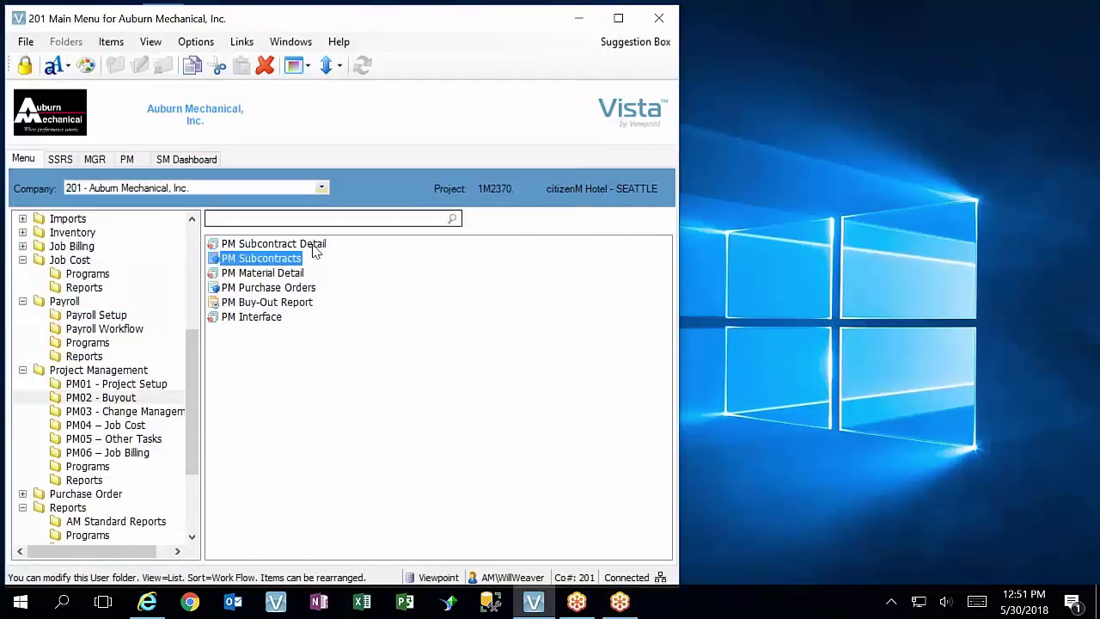
Preview the PM Change Orders - Internal/External report from the PM03 - Change Management folder, keeping the default inputs for company 201
click(120, 411)
click(302, 335)
click(289, 304)
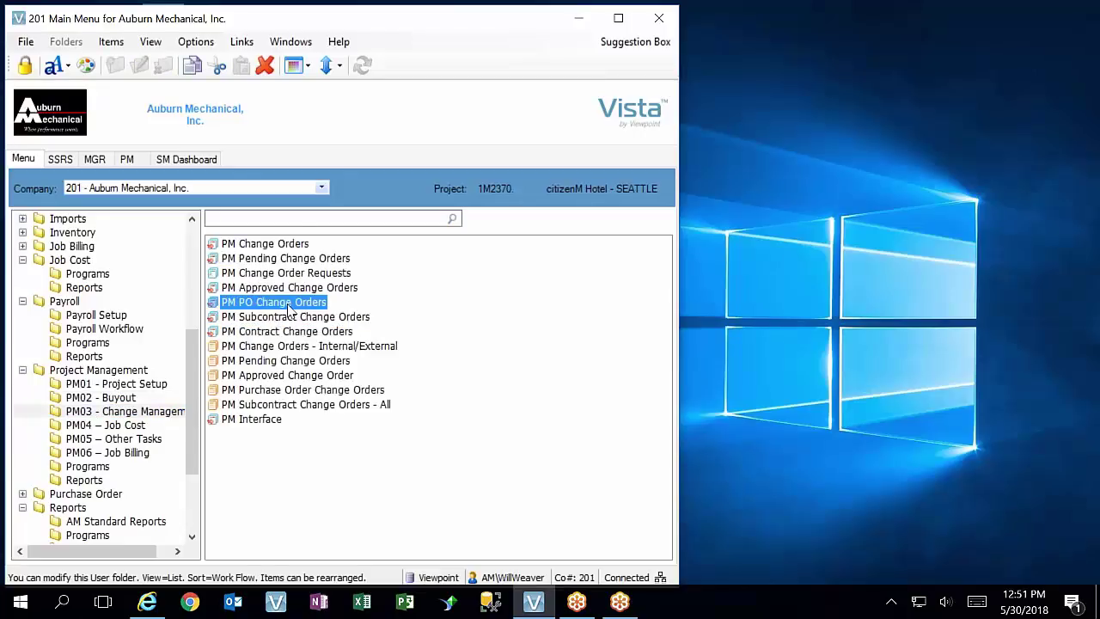
click(293, 318)
click(291, 305)
double_click(361, 348)
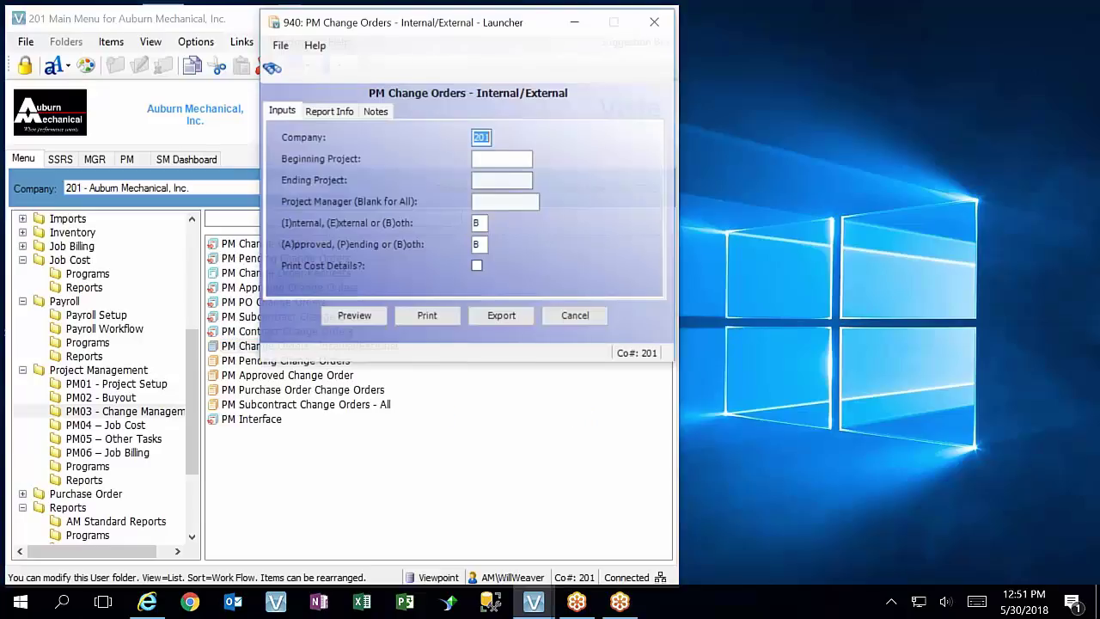
click(355, 316)
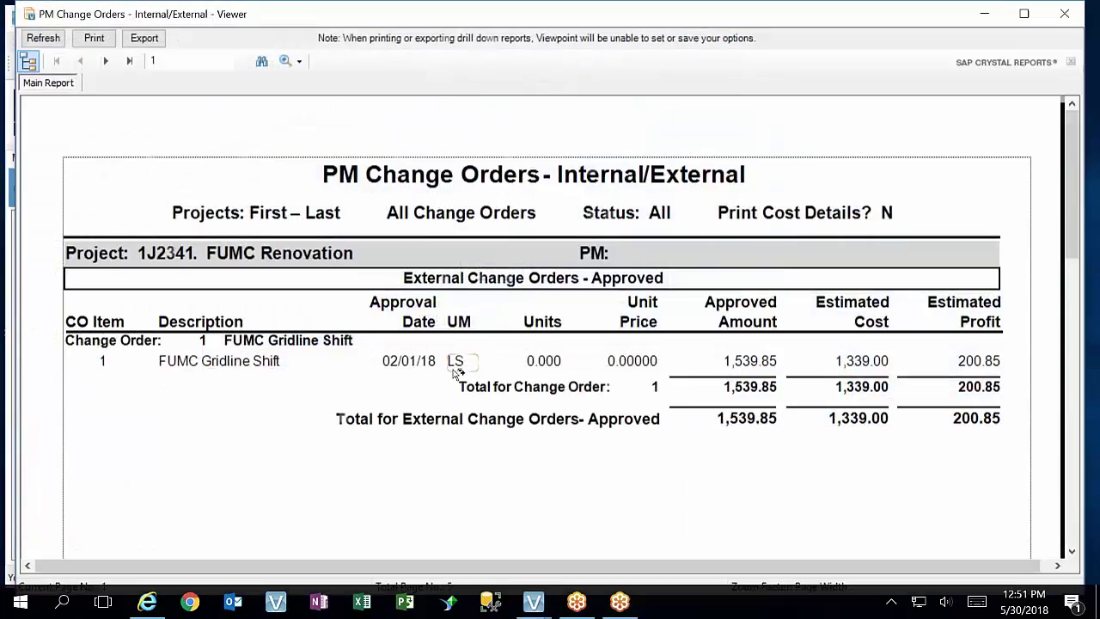
Examine the first two pages of the change orders report, and close the report viewer and its launcher
scroll(485, 461, down, 3)
scroll(485, 461, down, 3)
scroll(437, 439, up, 10)
click(105, 61)
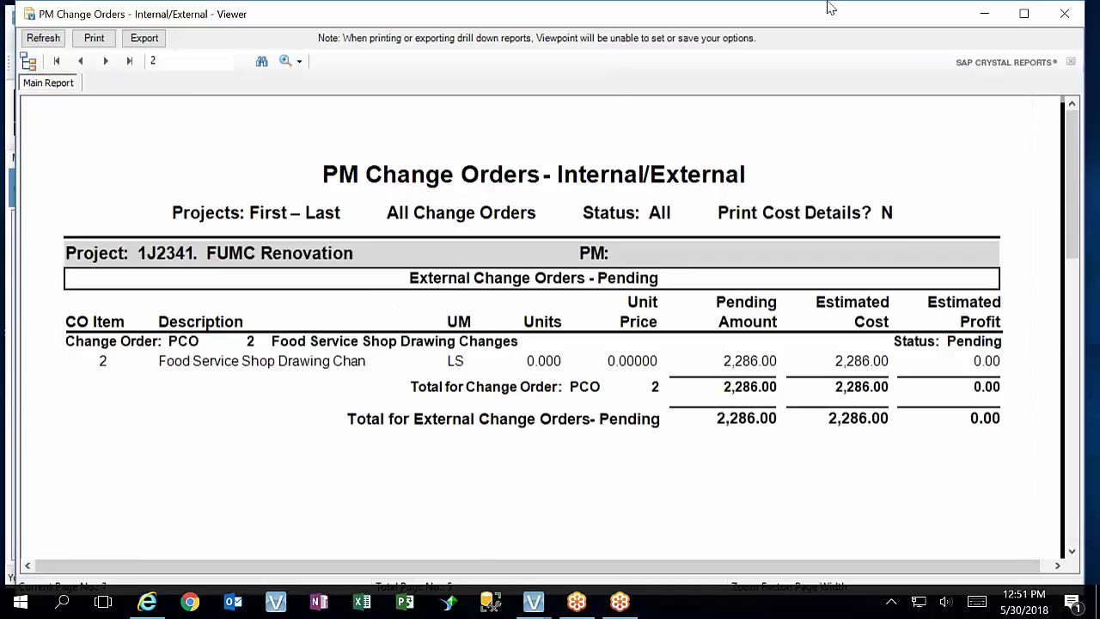
click(1063, 14)
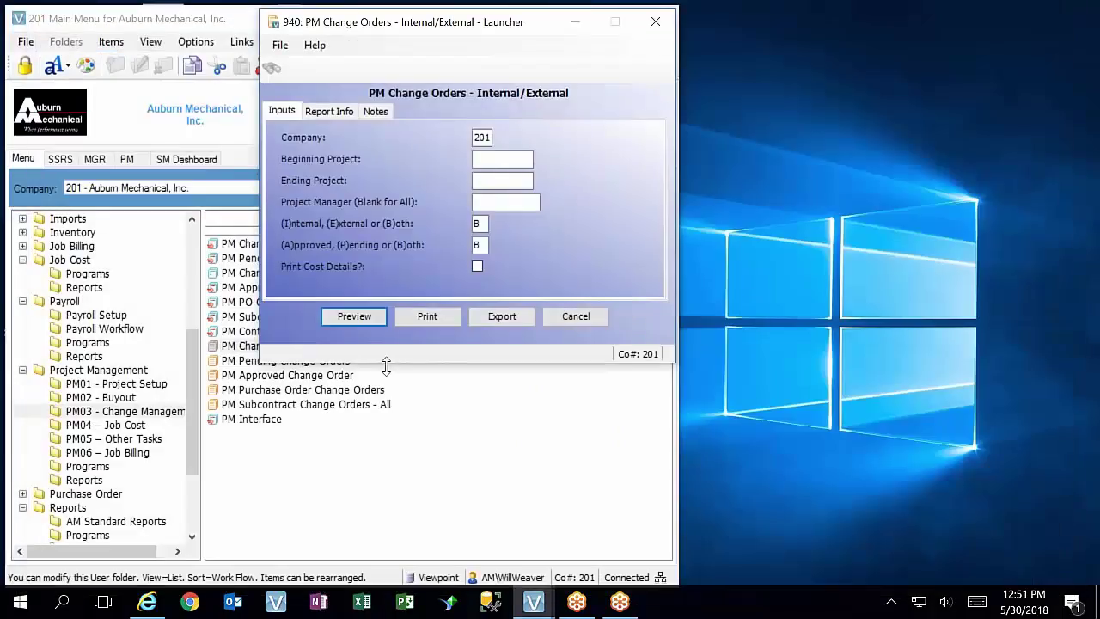
click(576, 316)
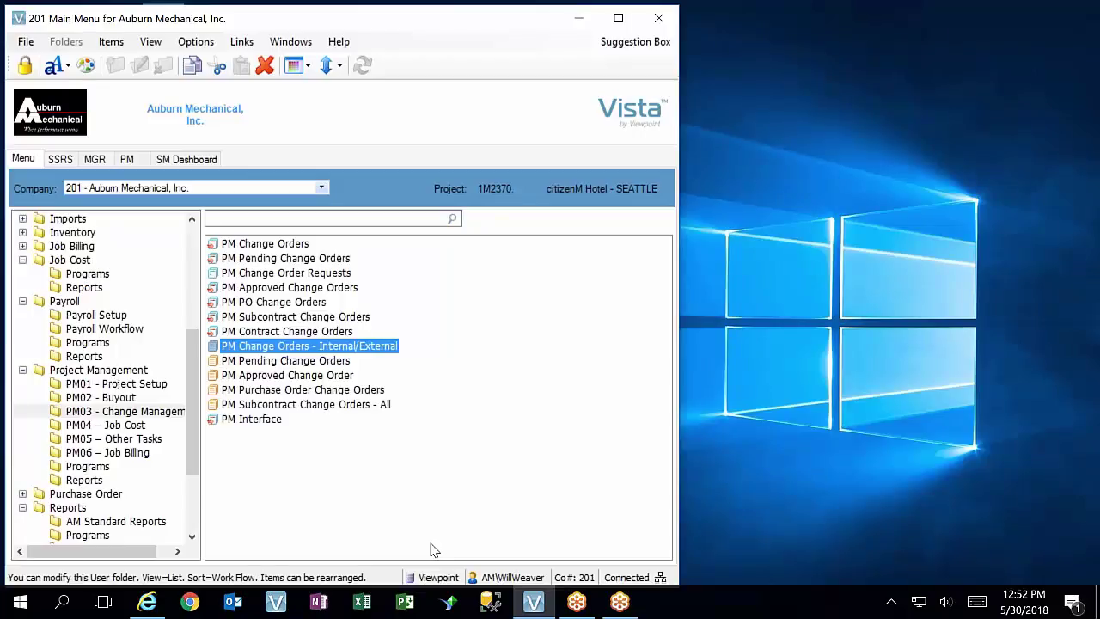
mouse_move(576, 602)
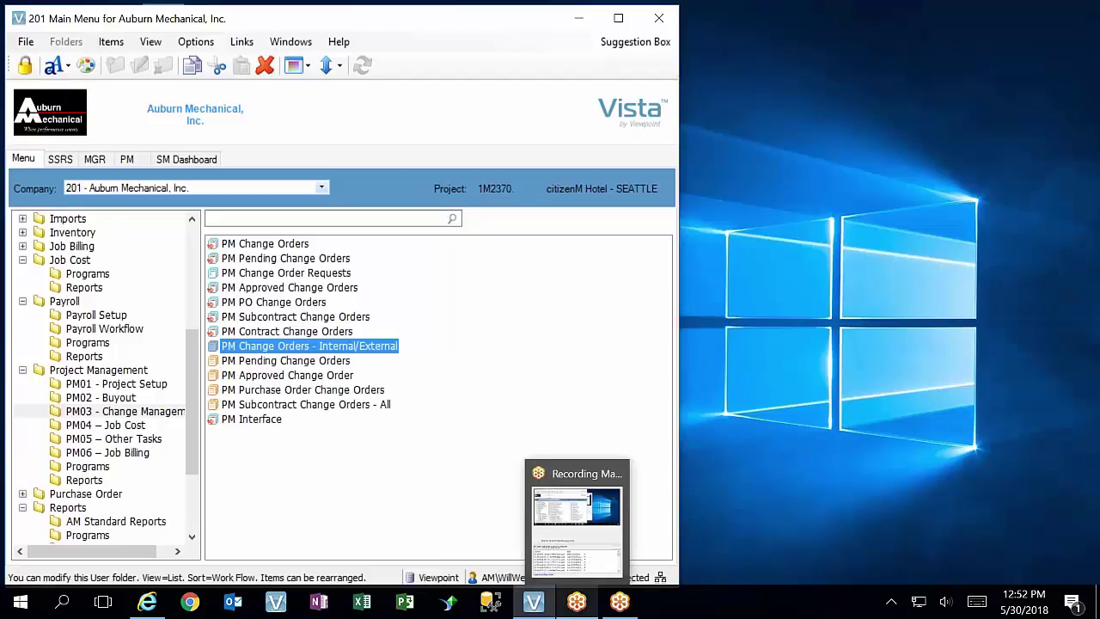